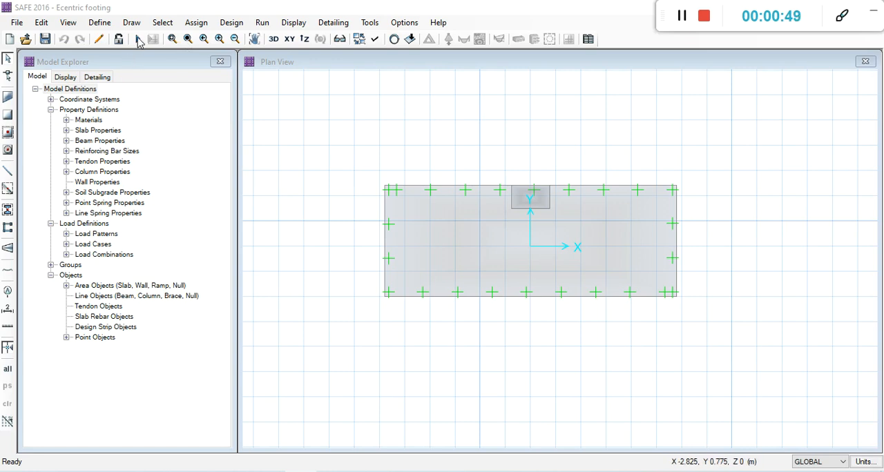
Run the analysis and design of the eccentric footing model.
{"action": "left_click", "coordinate": [137, 40]}
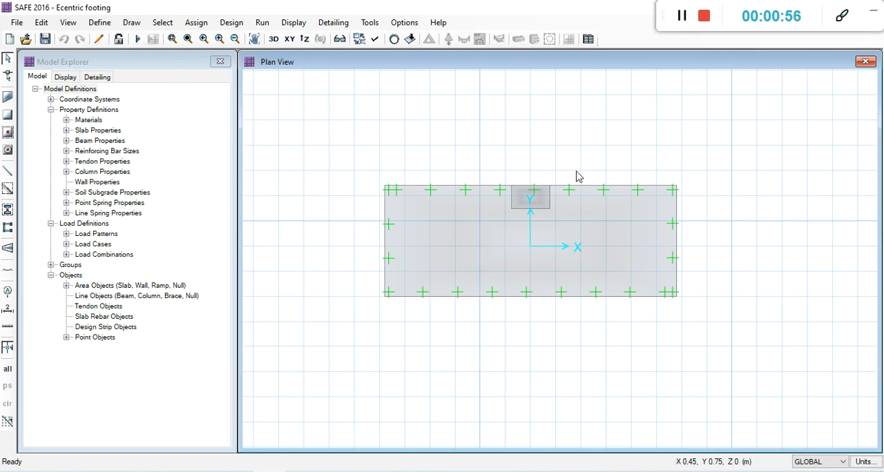
{"action": "left_click", "coordinate": [138, 40]}
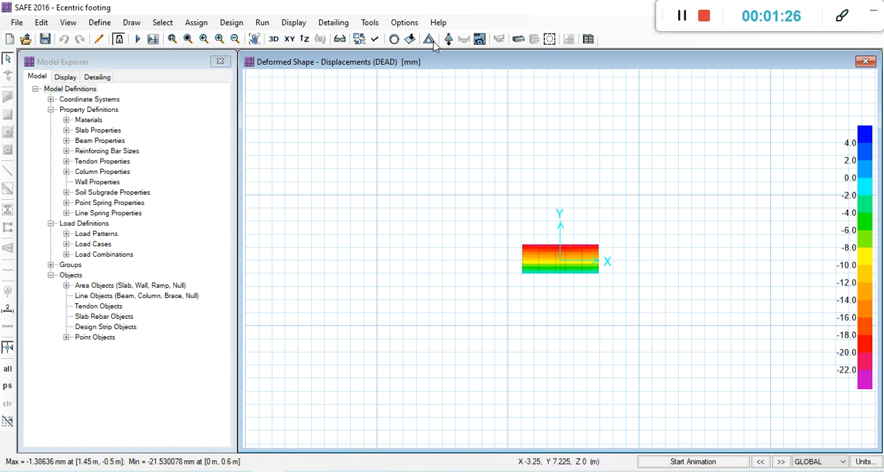
{"action": "mouse_move", "coordinate": [552, 253]}
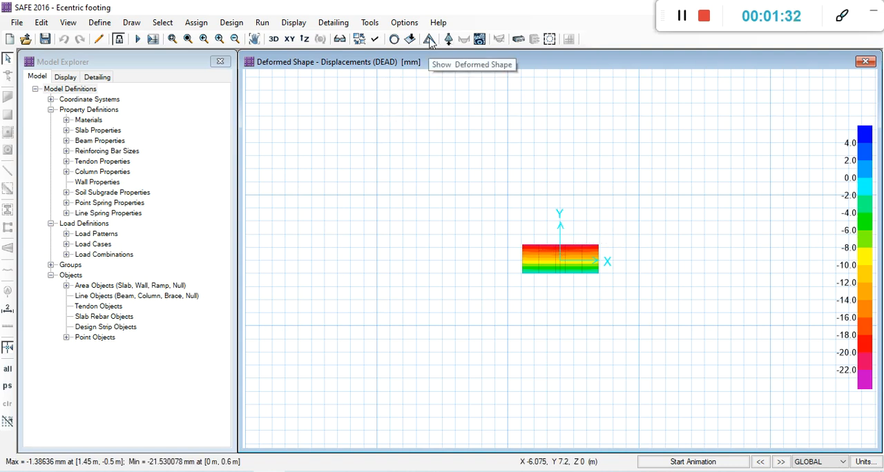
Display the footing's deformed shape for the DL+LL load combination with automatic scaling and contours drawn.
{"action": "left_click", "coordinate": [429, 39]}
{"action": "left_click", "coordinate": [347, 166]}
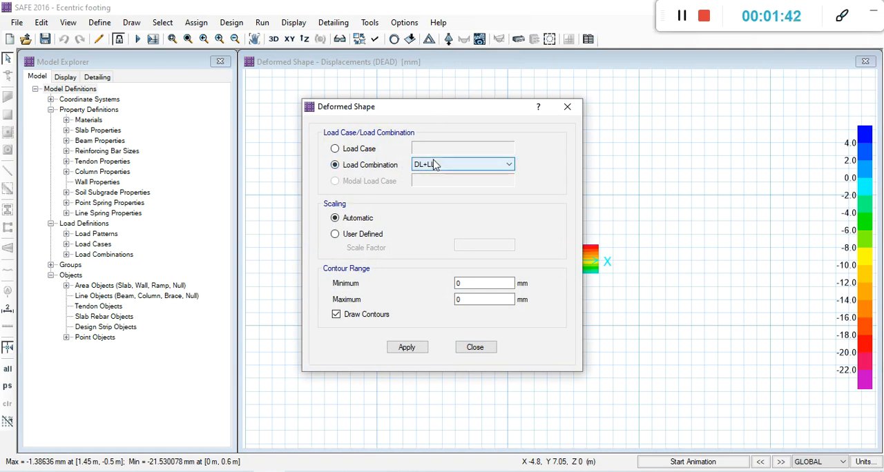
{"action": "left_click", "coordinate": [409, 348]}
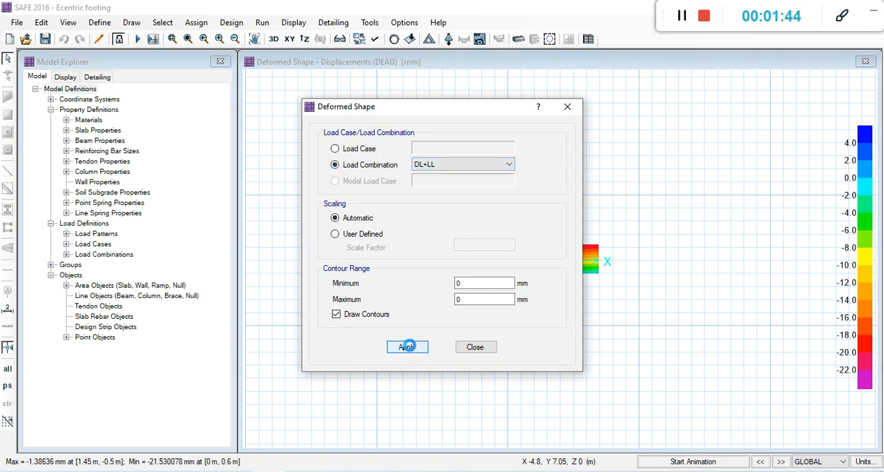
{"action": "left_click", "coordinate": [475, 348]}
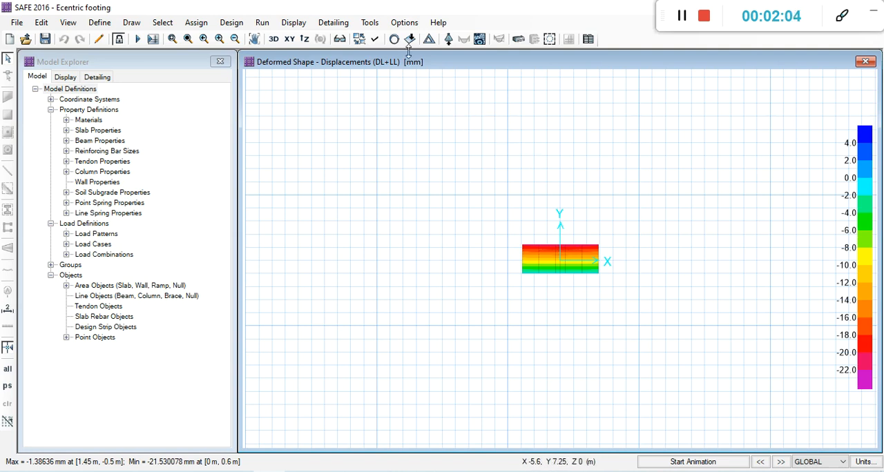
Display the soil pressure contours on the deformed shape for load combination DL+LL and examine the pressures across the footing.
{"action": "left_click", "coordinate": [448, 40]}
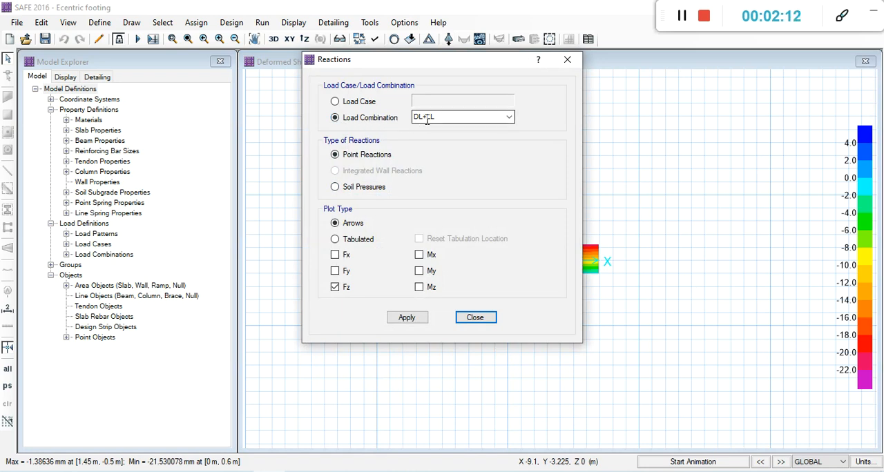
{"action": "left_click", "coordinate": [509, 117]}
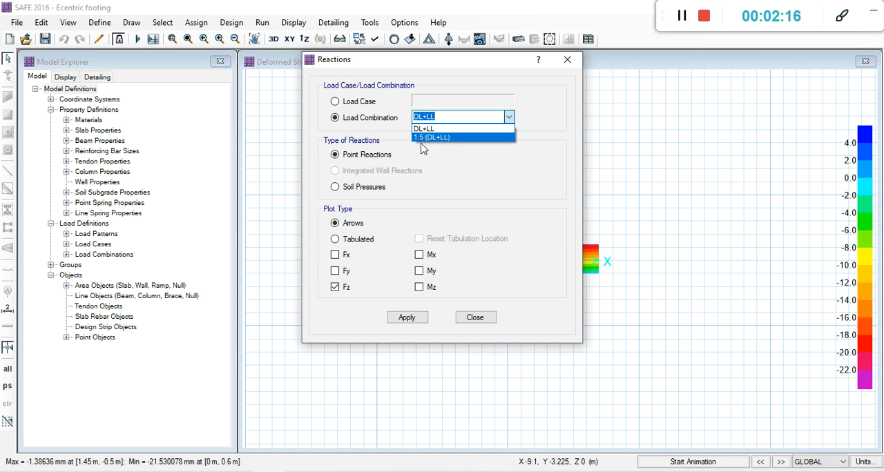
{"action": "left_click", "coordinate": [509, 117]}
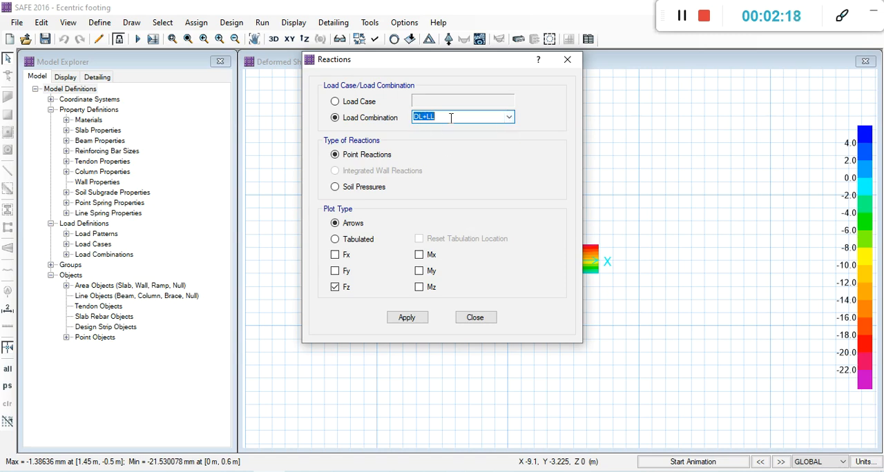
{"action": "left_click", "coordinate": [336, 119]}
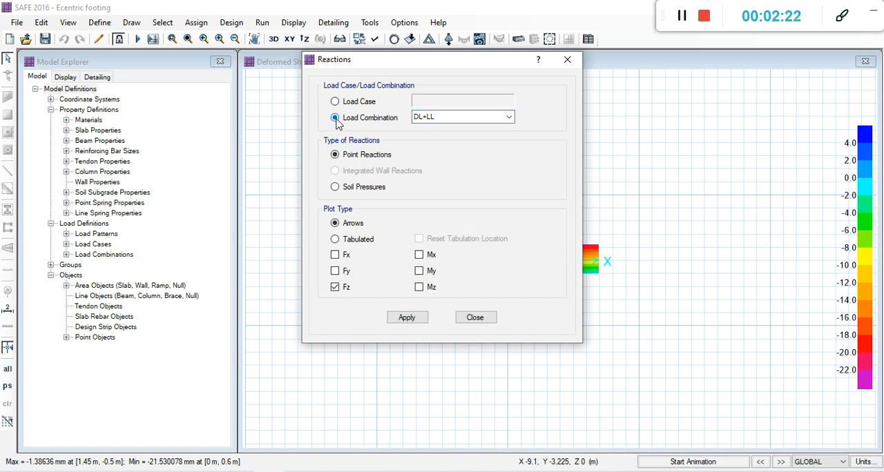
{"action": "left_click", "coordinate": [335, 187]}
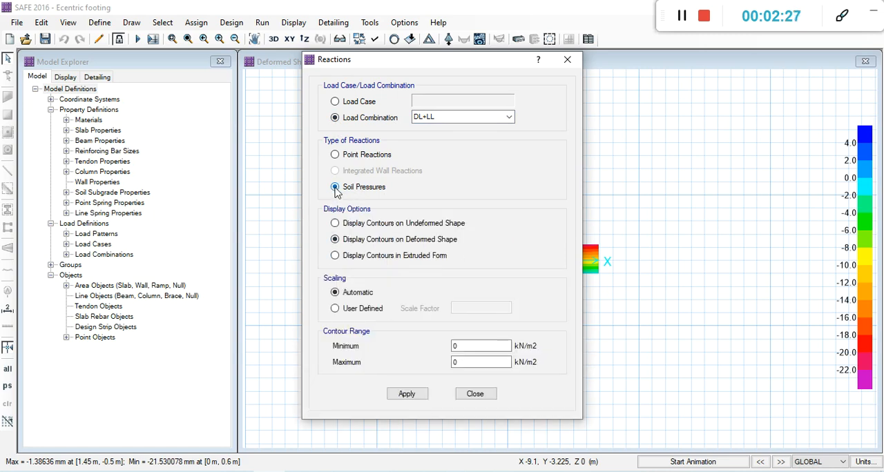
{"action": "left_click", "coordinate": [406, 394]}
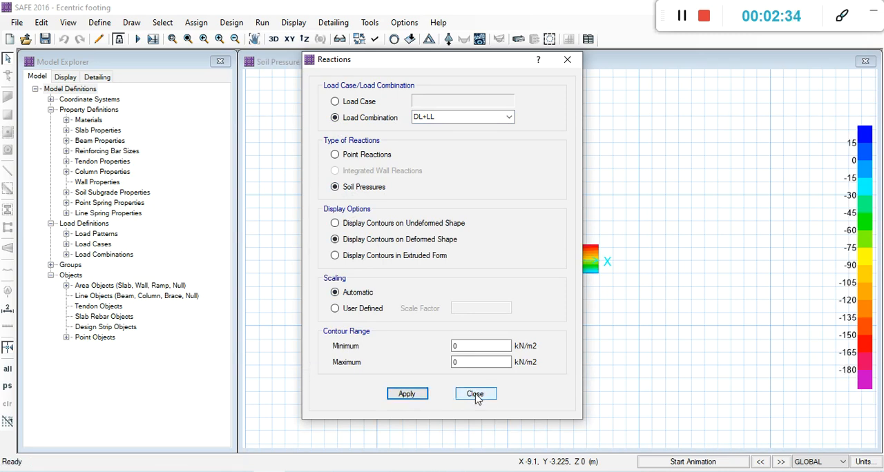
{"action": "left_click", "coordinate": [476, 397]}
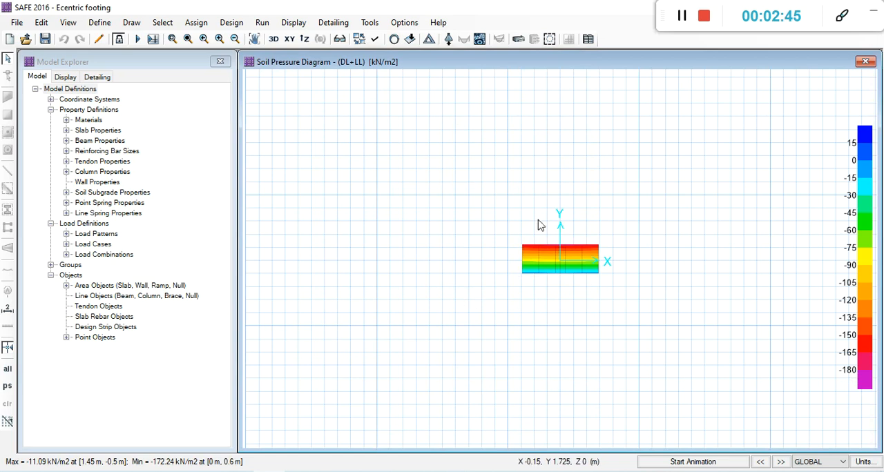
{"action": "mouse_move", "coordinate": [592, 250]}
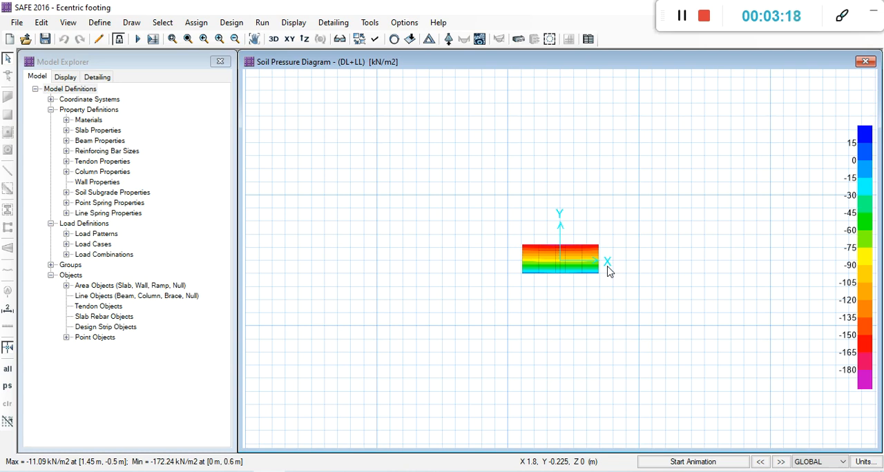
{"action": "mouse_move", "coordinate": [606, 270]}
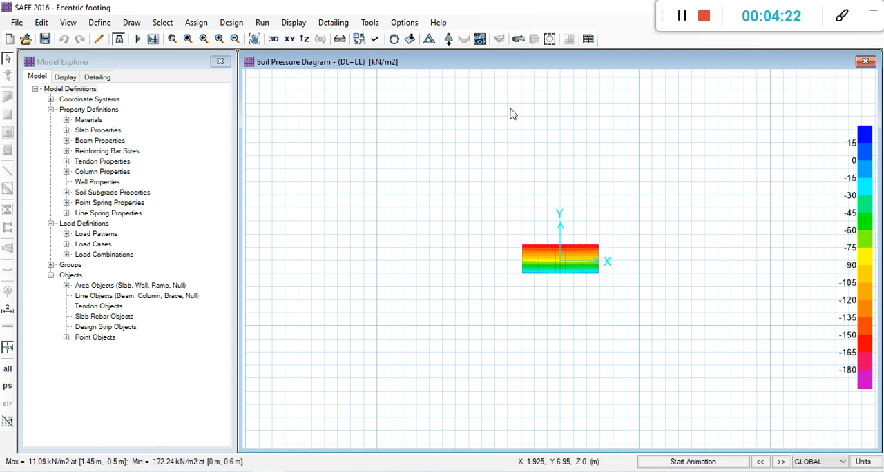
Show the punching shear design and examine the capacity ratio at the column on the footing's edge.
{"action": "left_click", "coordinate": [551, 40]}
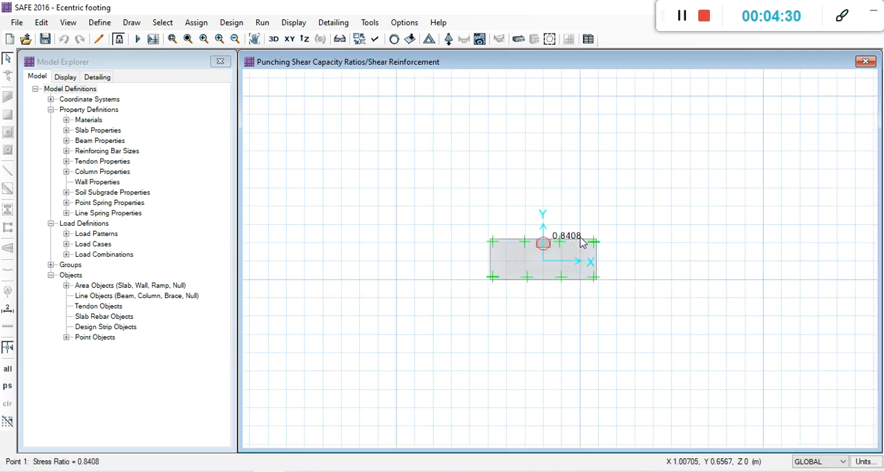
{"action": "scroll", "coordinate": [546, 250], "scroll_direction": "up", "scroll_amount": 2}
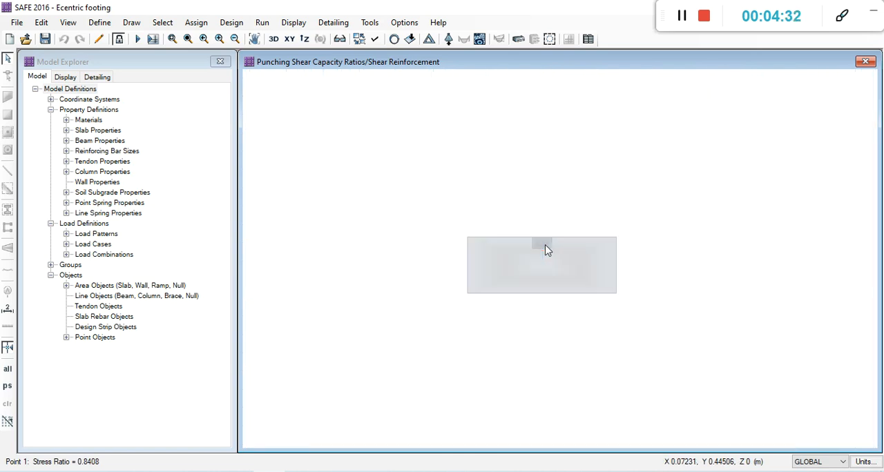
{"action": "left_click", "coordinate": [546, 248]}
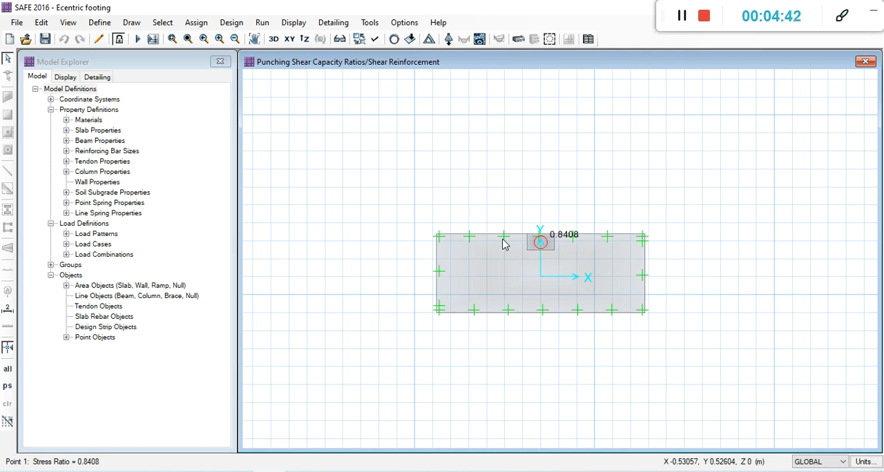
{"action": "scroll", "coordinate": [559, 243], "scroll_direction": "up", "scroll_amount": 2}
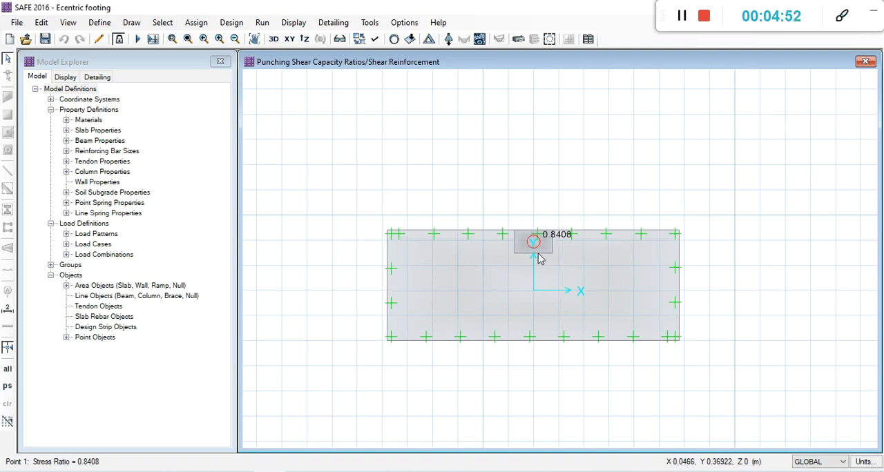
{"action": "scroll", "coordinate": [532, 247], "scroll_direction": "up", "scroll_amount": 1}
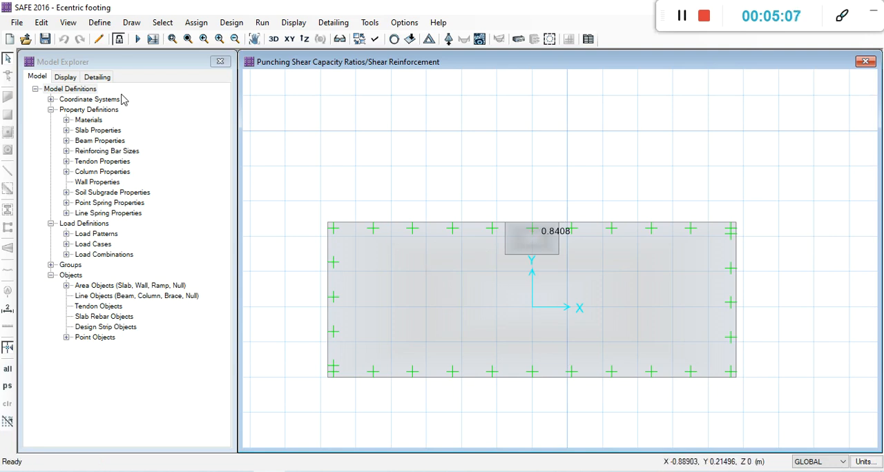
Unlock the model and accept deleting the analysis and design results.
{"action": "left_click", "coordinate": [118, 40]}
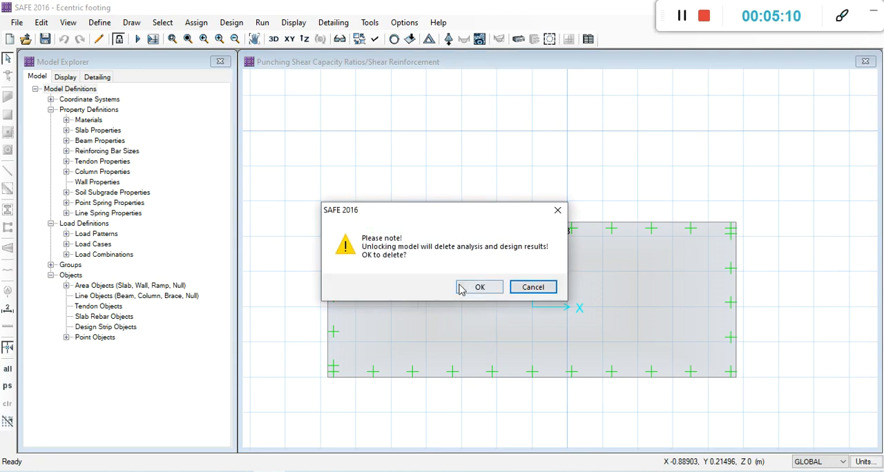
{"action": "left_click", "coordinate": [467, 287]}
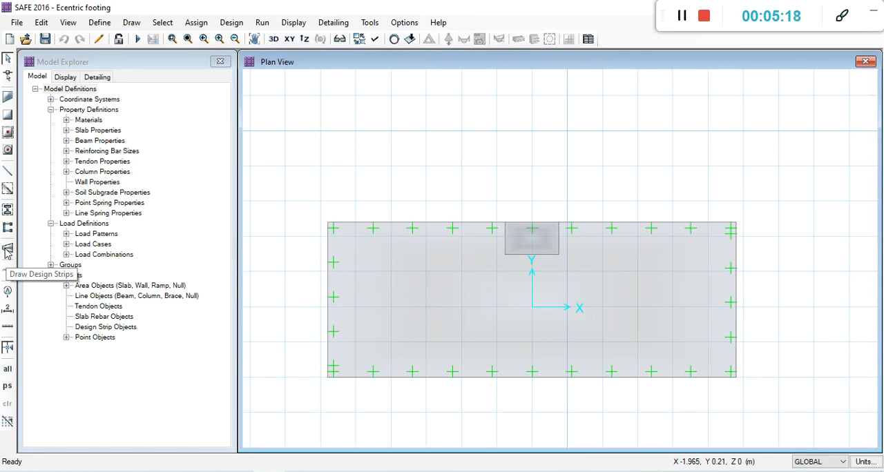
{"action": "left_click", "coordinate": [7, 252]}
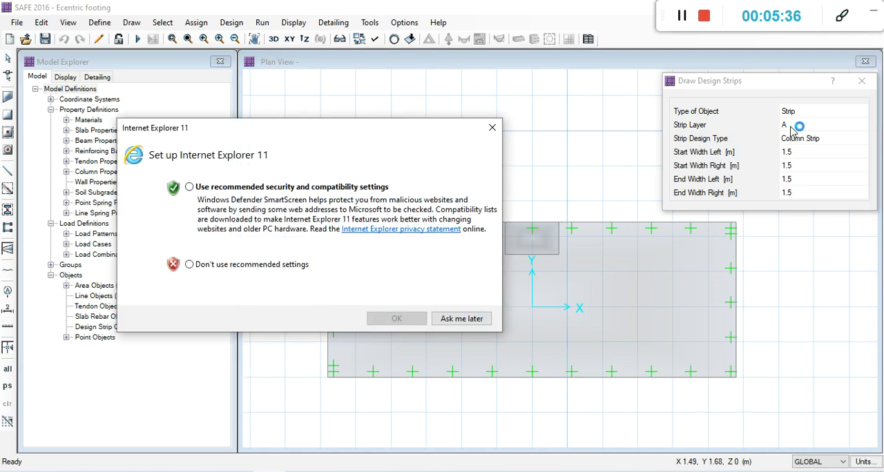
{"action": "left_click", "coordinate": [492, 128]}
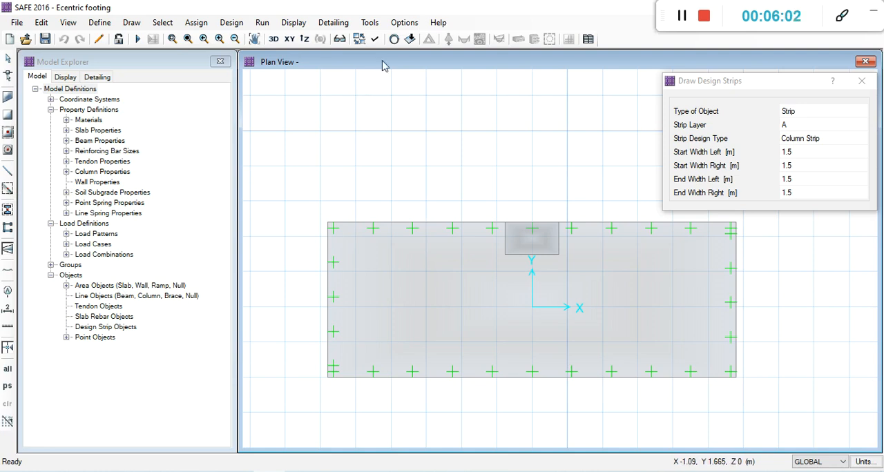
{"action": "left_click", "coordinate": [375, 40]}
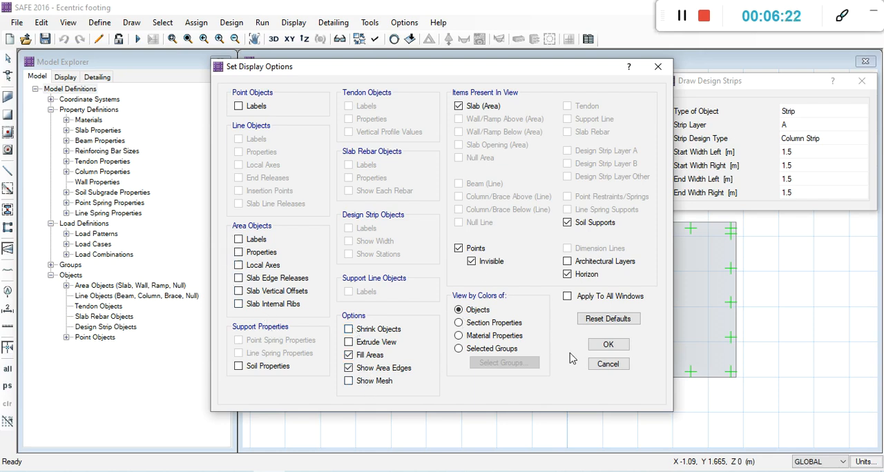
{"action": "left_click", "coordinate": [659, 66]}
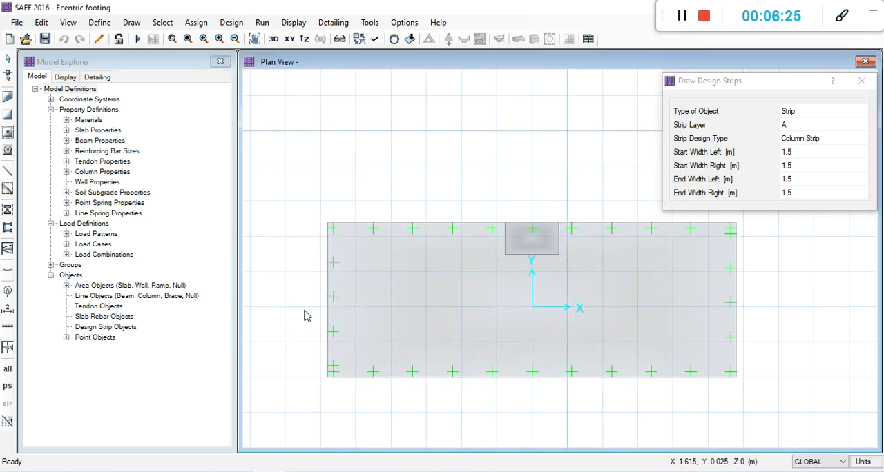
Draw a 2.9 m layer A column strip along the footing's upper edge, from (-1.45, 0.6) to (1.45, 0.6), with all side widths 1.5 m.
{"action": "left_click", "coordinate": [8, 250]}
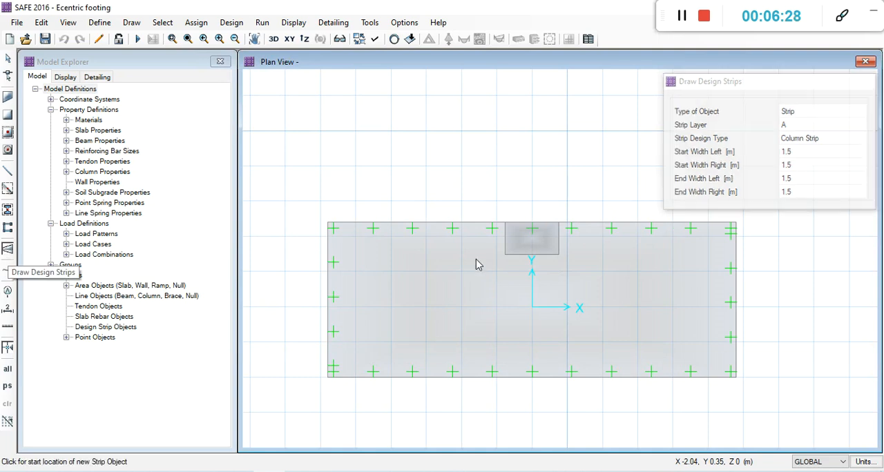
{"action": "left_click", "coordinate": [328, 224]}
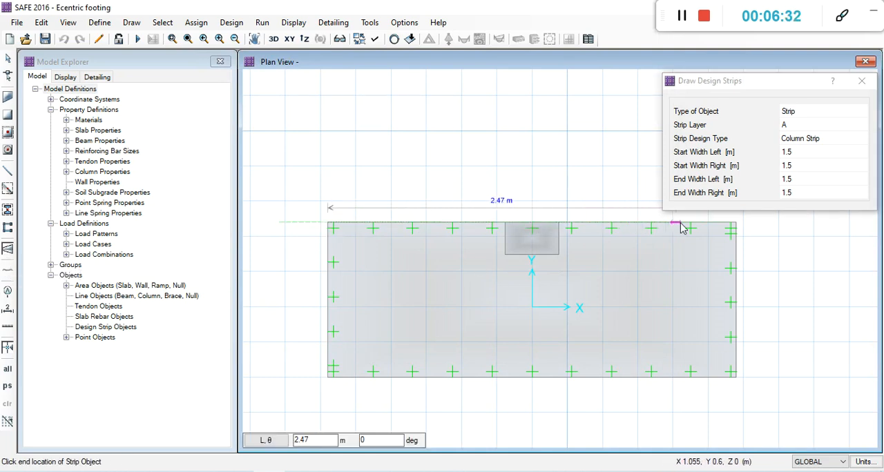
{"action": "left_click", "coordinate": [737, 226]}
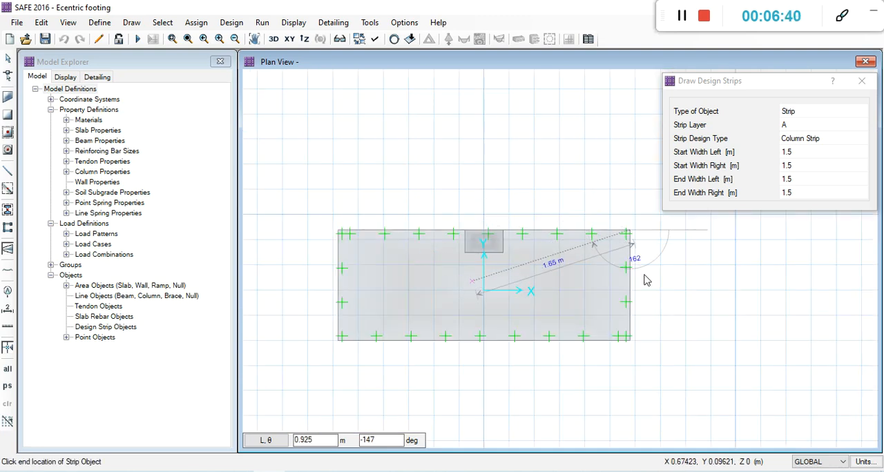
{"action": "right_click", "coordinate": [757, 288]}
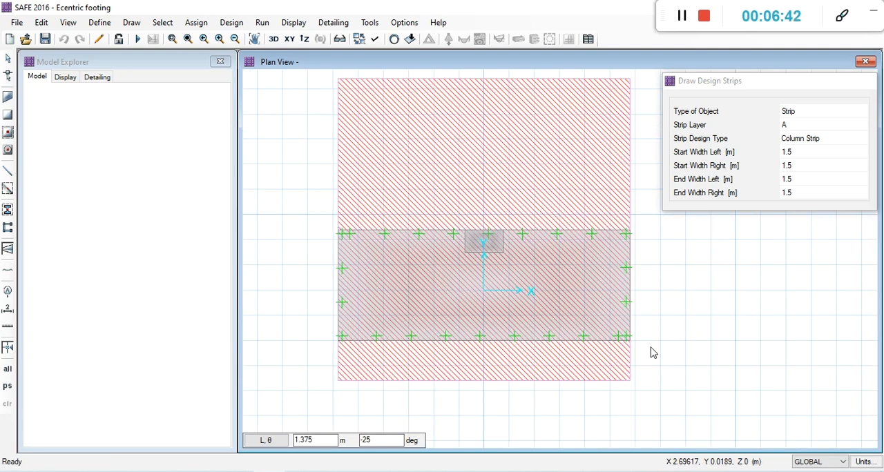
{"action": "key", "text": "Escape"}
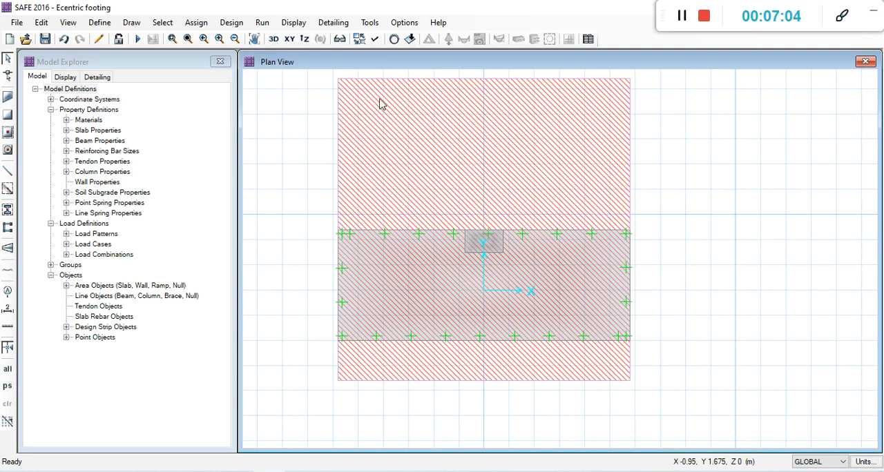
Set the layer A strip's start widths to 0 m left and 1.1 m right in its geometry properties.
{"action": "left_click", "coordinate": [399, 235]}
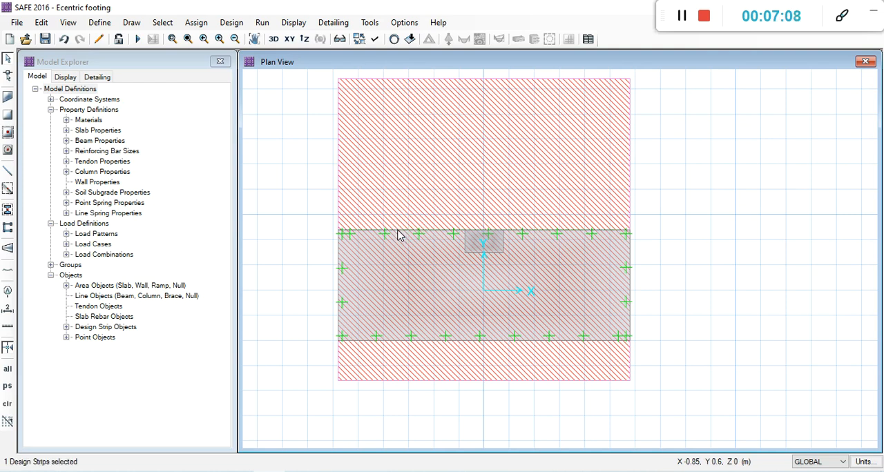
{"action": "double_click", "coordinate": [399, 235]}
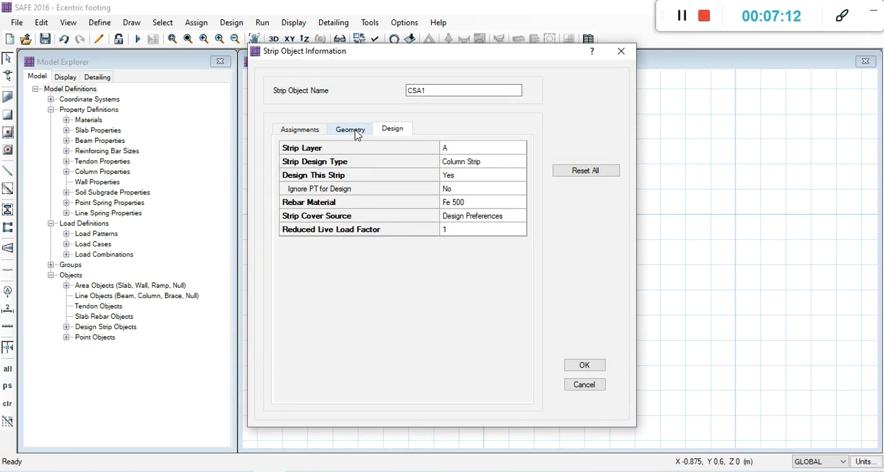
{"action": "left_click", "coordinate": [353, 133]}
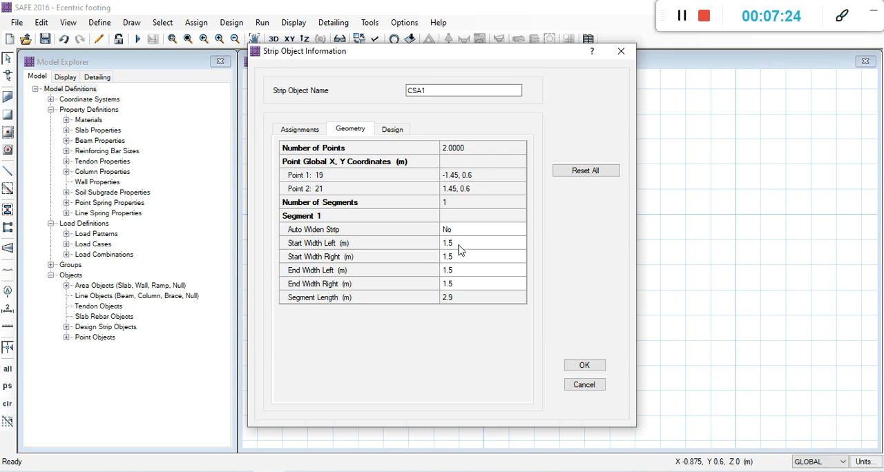
{"action": "mouse_move", "coordinate": [434, 60]}
{"action": "left_mouse_down"}
{"action": "mouse_move", "coordinate": [261, 76]}
{"action": "mouse_move", "coordinate": [201, 177]}
{"action": "mouse_move", "coordinate": [94, 110]}
{"action": "mouse_move", "coordinate": [128, 59]}
{"action": "mouse_move", "coordinate": [150, 78]}
{"action": "mouse_move", "coordinate": [571, 217]}
{"action": "mouse_move", "coordinate": [378, 136]}
{"action": "mouse_move", "coordinate": [225, 90]}
{"action": "left_mouse_up"}
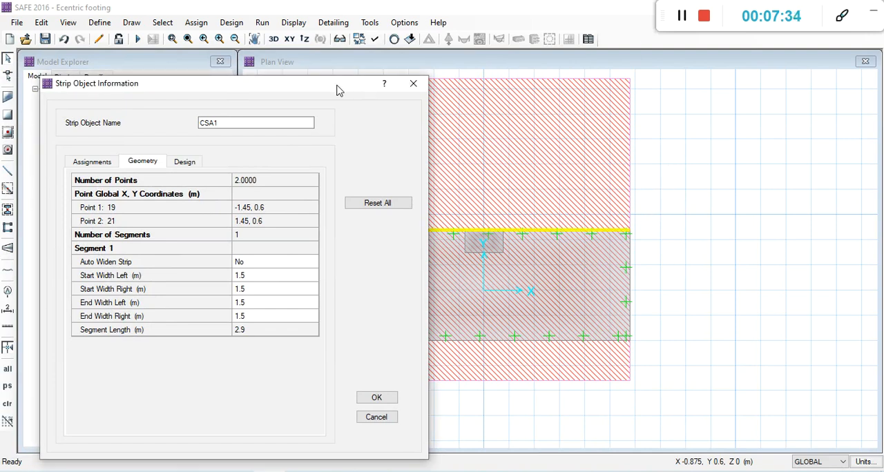
{"action": "left_click_drag", "start_coordinate": [338, 89], "coordinate": [760, 146]}
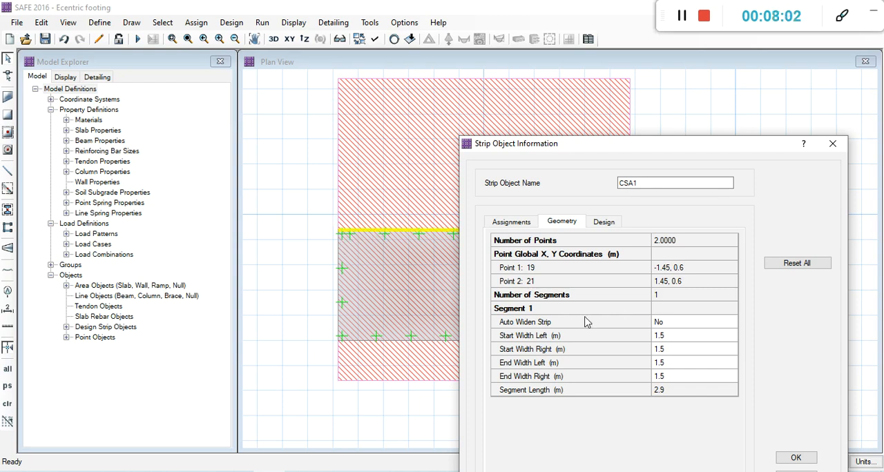
{"action": "left_click", "coordinate": [680, 342]}
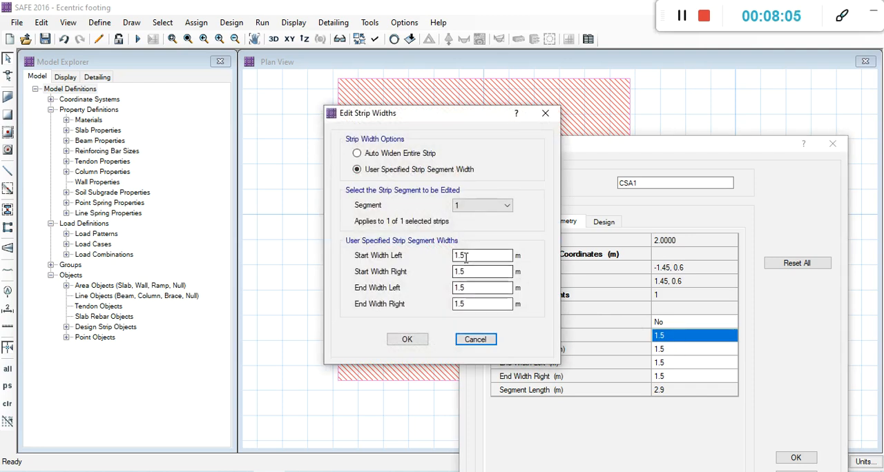
{"action": "left_click_drag", "start_coordinate": [448, 114], "coordinate": [647, 154]}
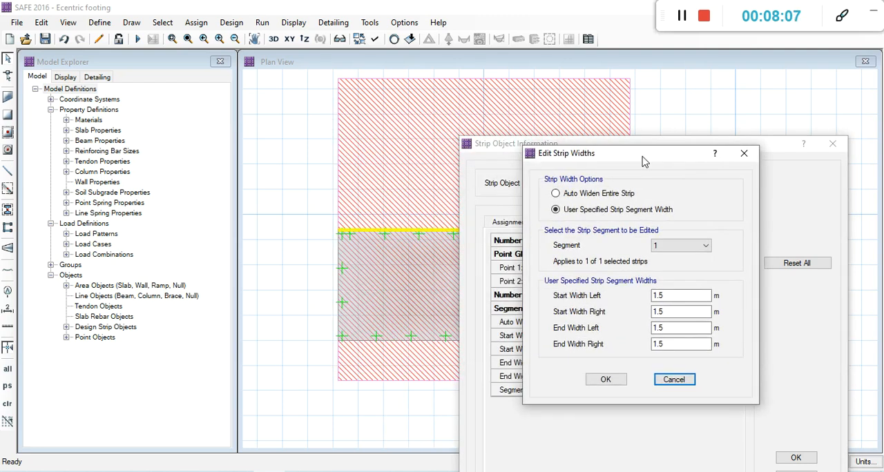
{"action": "double_click", "coordinate": [655, 297]}
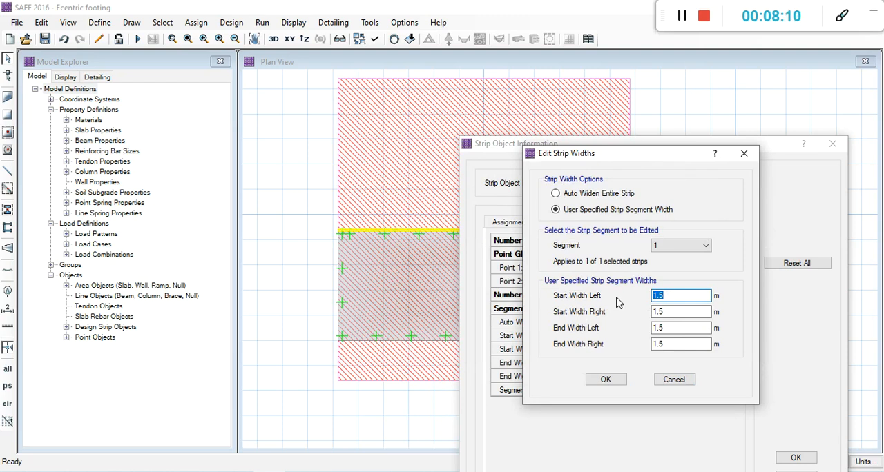
{"action": "type", "text": "0"}
{"action": "left_click", "coordinate": [666, 313]}
{"action": "left_click_drag", "start_coordinate": [666, 312], "coordinate": [650, 312]}
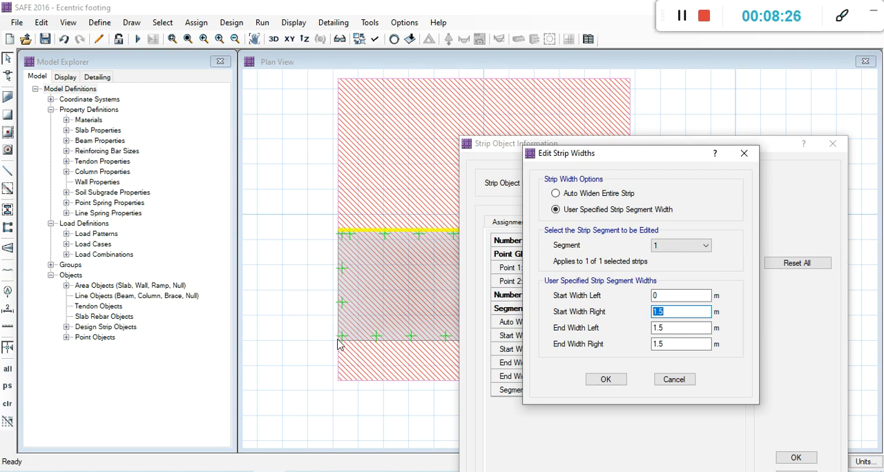
{"action": "type", "text": "1"}
{"action": "key", "text": "Tab"}
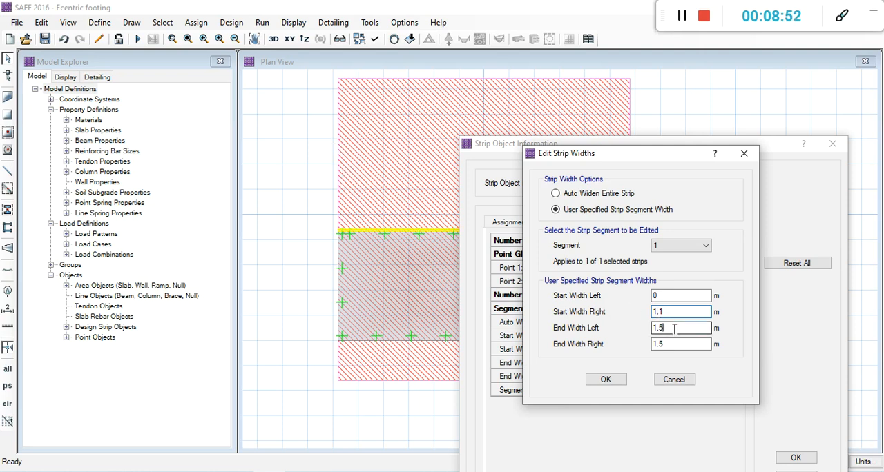
Set the layer A strip's end widths to 0 m left and 1.1 m right, and apply the changes to the strip.
{"action": "type", "text": "0"}
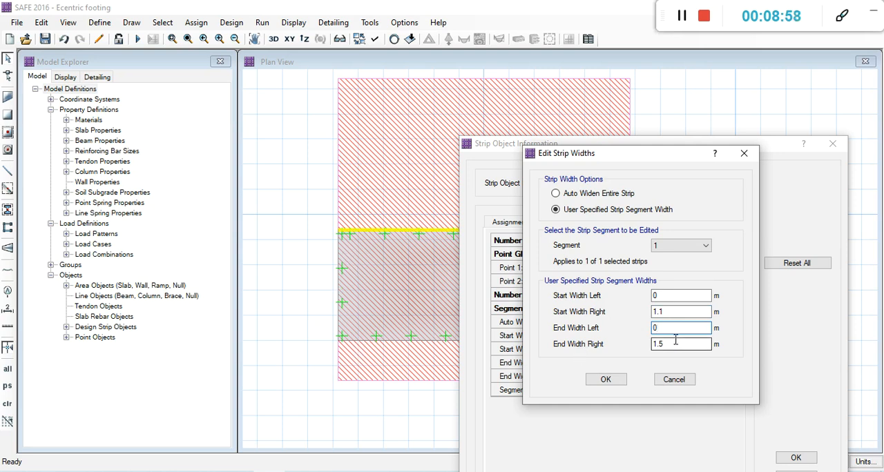
{"action": "left_click_drag", "start_coordinate": [677, 342], "coordinate": [631, 344]}
{"action": "type", "text": "1."}
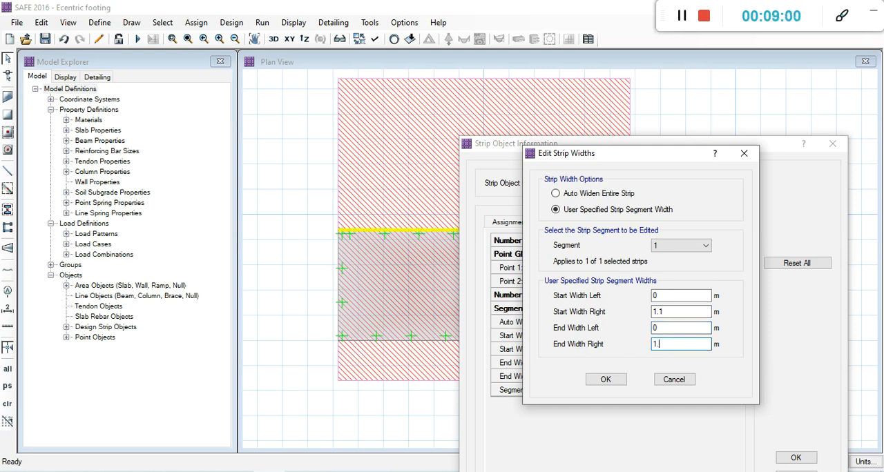
{"action": "left_click", "coordinate": [603, 385]}
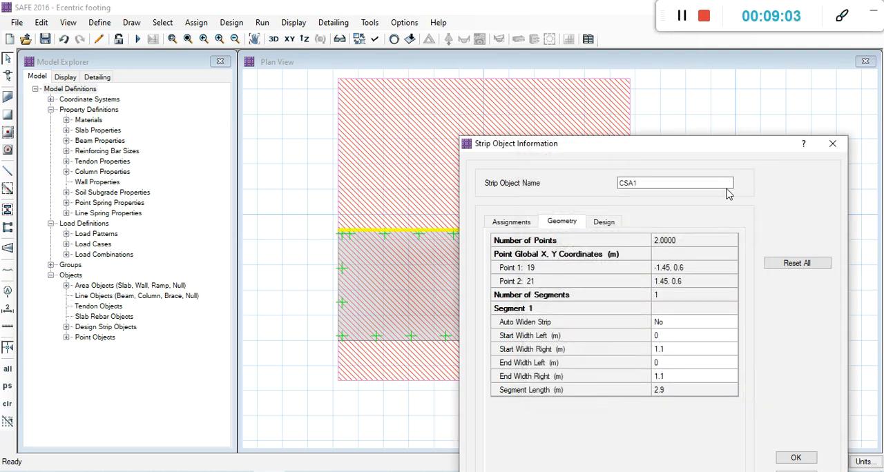
{"action": "left_click_drag", "start_coordinate": [729, 153], "coordinate": [626, 83]}
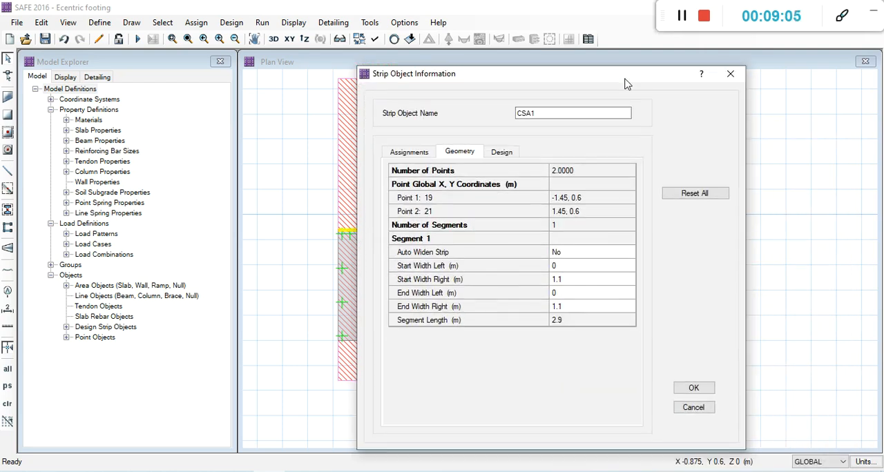
{"action": "left_click", "coordinate": [709, 391]}
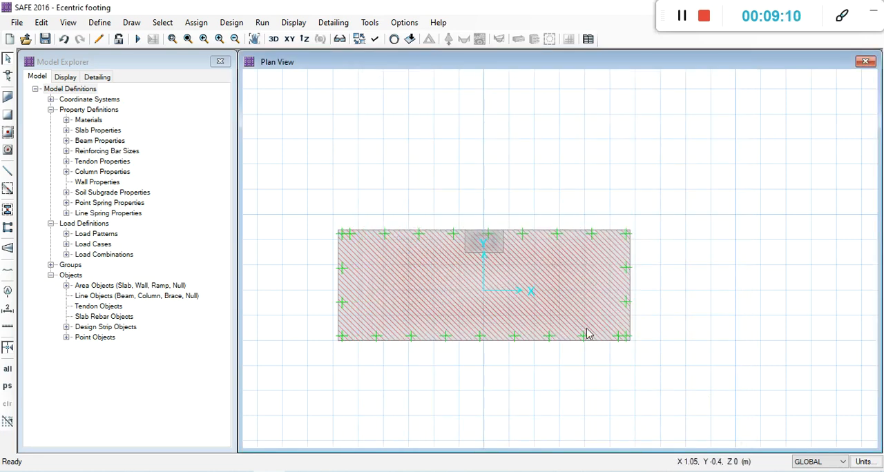
Draw a layer B column strip across the footing from (0, 0.6) to (0, -0.5), with 0 m left and 1.1 m right widths.
{"action": "left_click", "coordinate": [8, 250]}
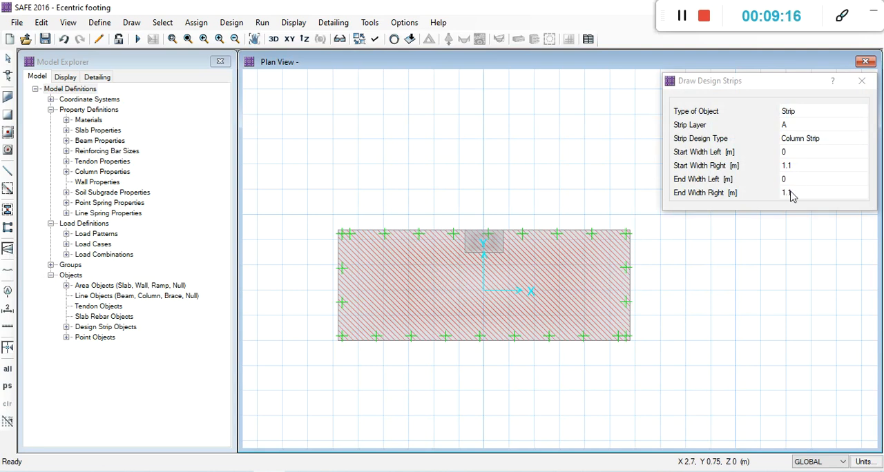
{"action": "left_click", "coordinate": [817, 126]}
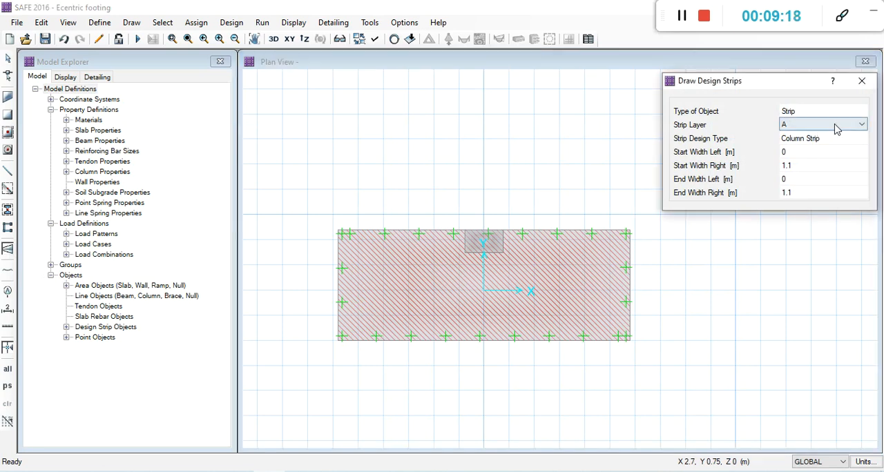
{"action": "left_click", "coordinate": [837, 126]}
{"action": "left_click", "coordinate": [799, 153]}
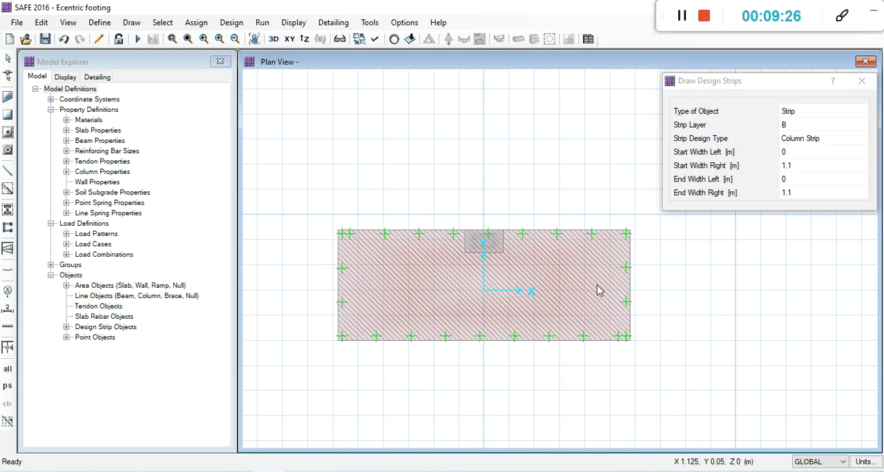
{"action": "left_click", "coordinate": [485, 235]}
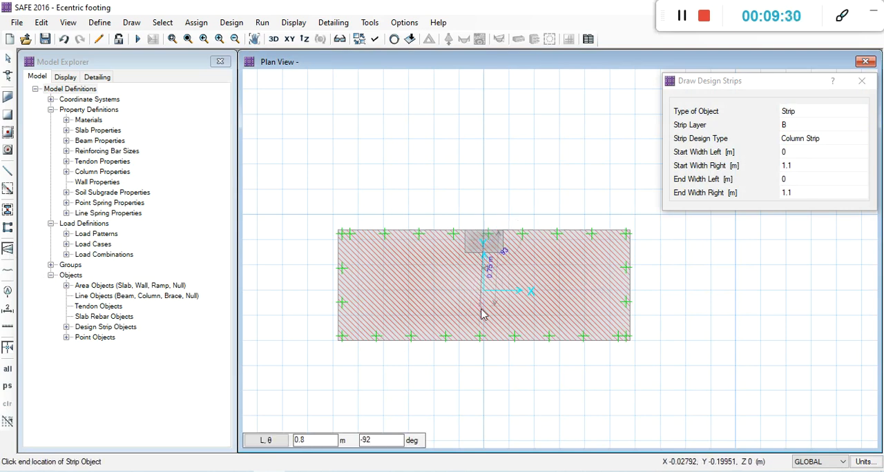
{"action": "left_click", "coordinate": [484, 342]}
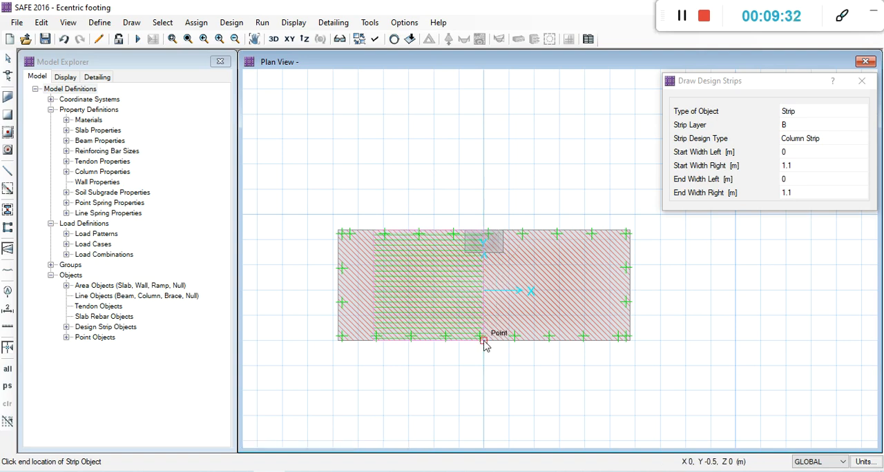
{"action": "left_click", "coordinate": [484, 342]}
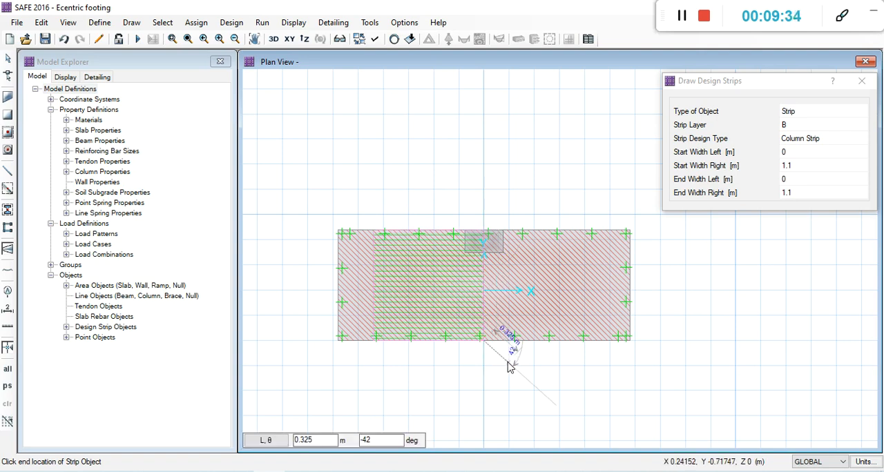
{"action": "right_click", "coordinate": [508, 364]}
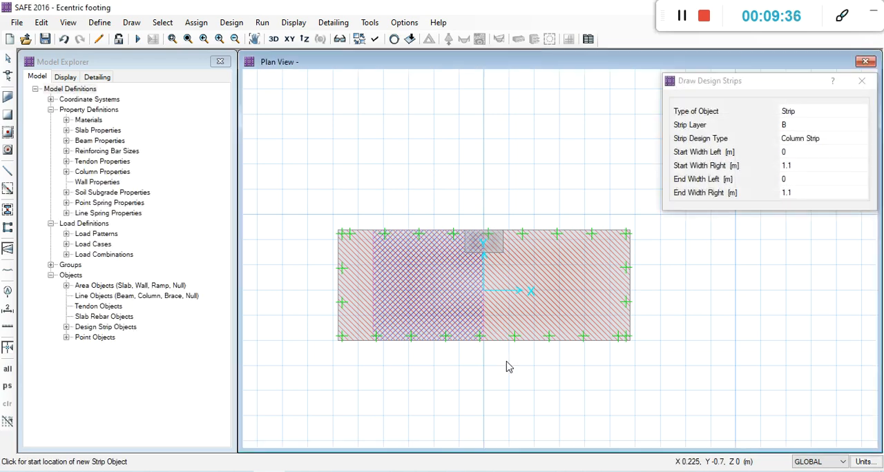
{"action": "key", "text": "Escape"}
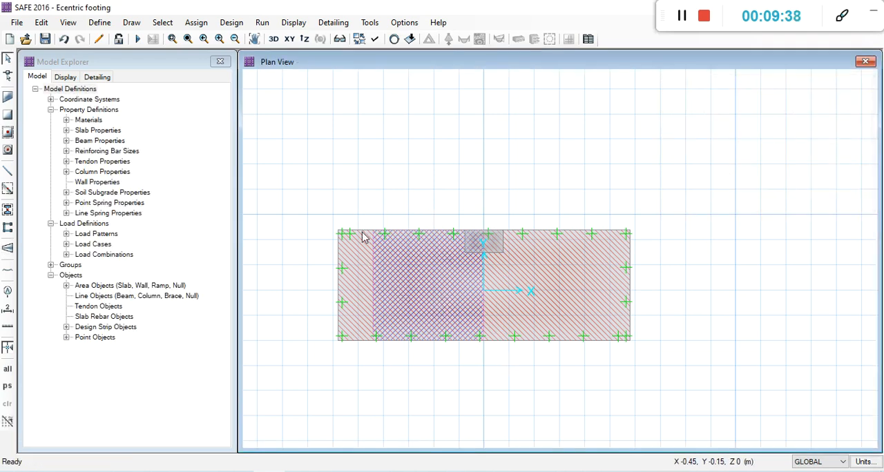
Set the layer B strip's left and right start widths to 1.45 m in its geometry properties.
{"action": "left_click", "coordinate": [485, 312]}
{"action": "right_click", "coordinate": [485, 313]}
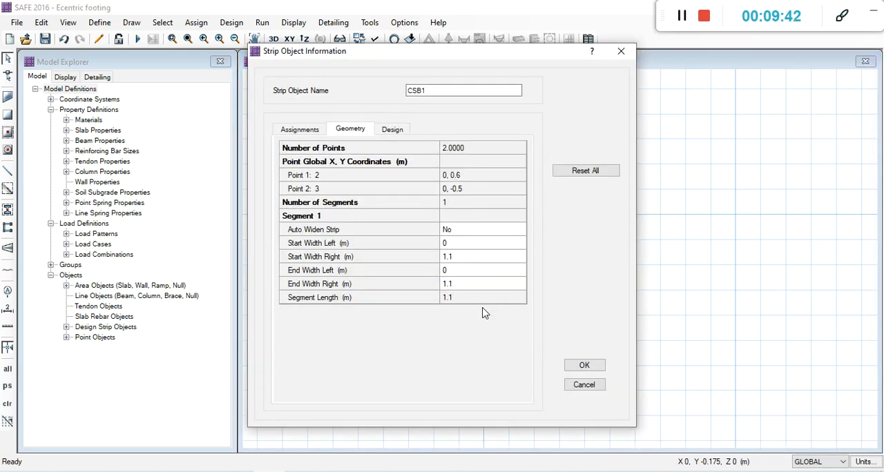
{"action": "left_click_drag", "start_coordinate": [496, 53], "coordinate": [741, 35]}
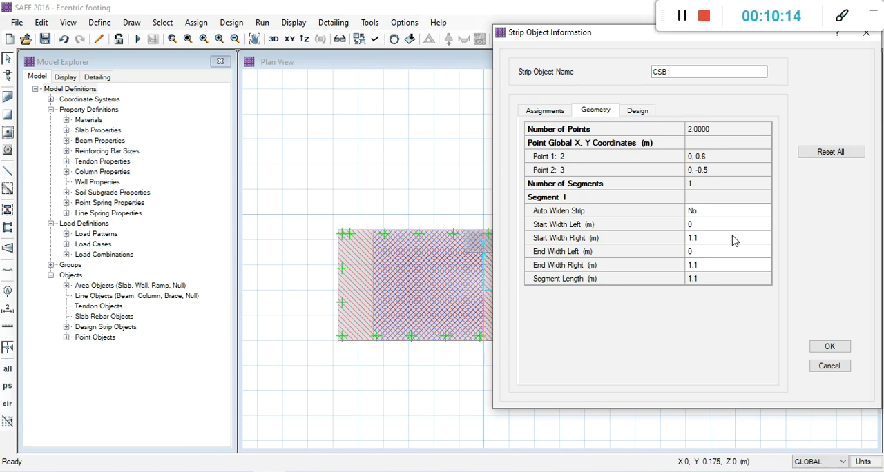
{"action": "left_click", "coordinate": [710, 227]}
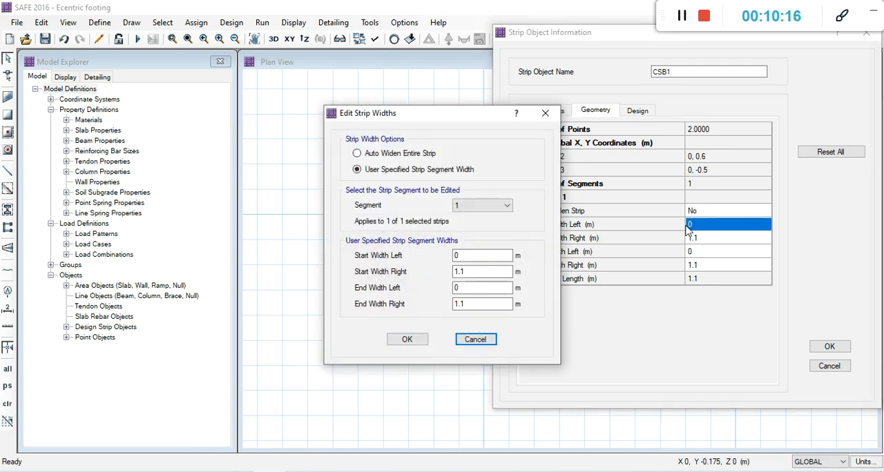
{"action": "left_click_drag", "start_coordinate": [479, 116], "coordinate": [718, 97]}
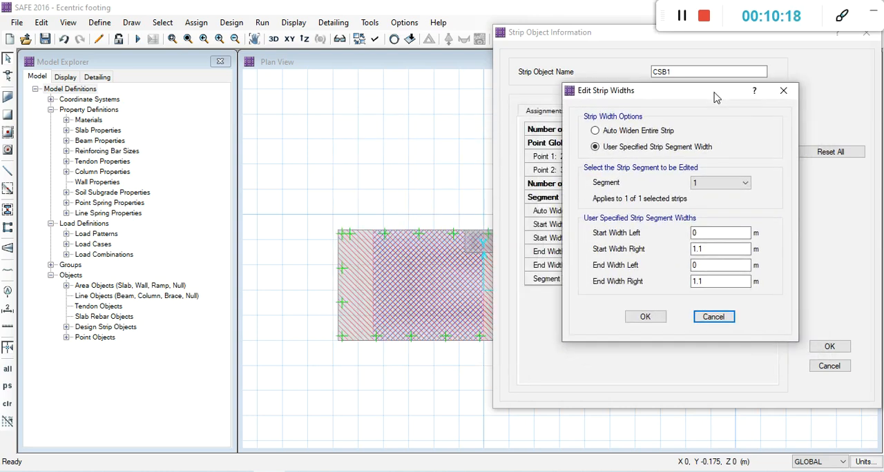
{"action": "left_click", "coordinate": [701, 233]}
{"action": "left_click_drag", "start_coordinate": [701, 234], "coordinate": [664, 235]}
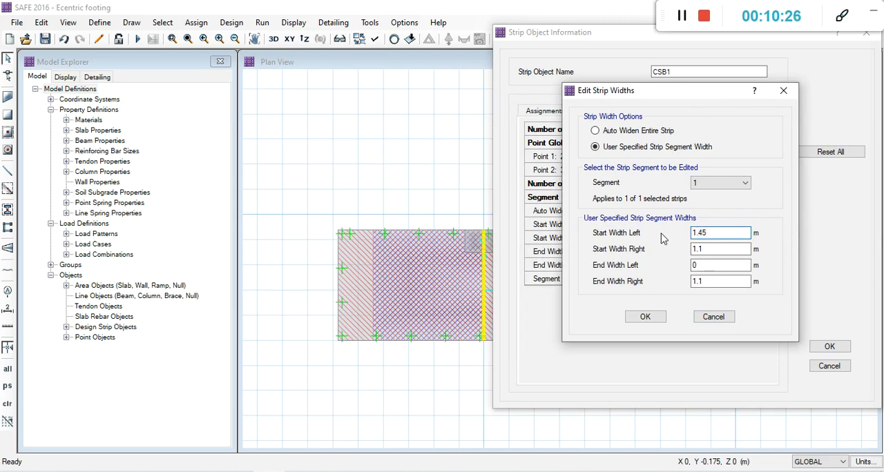
{"action": "left_click", "coordinate": [710, 249]}
{"action": "left_click_drag", "start_coordinate": [710, 249], "coordinate": [688, 252]}
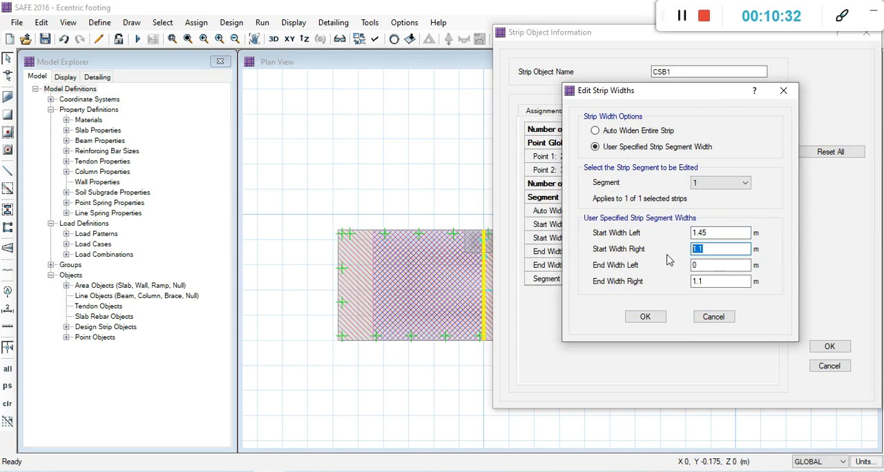
{"action": "type", "text": "1."}
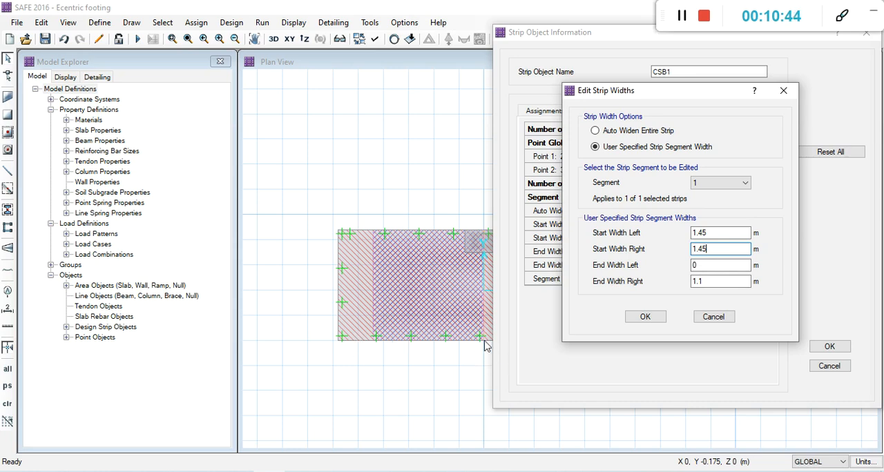
Set the layer B strip's left and right end widths to 1.45 m and apply the changes to the strip.
{"action": "key", "text": "Tab"}
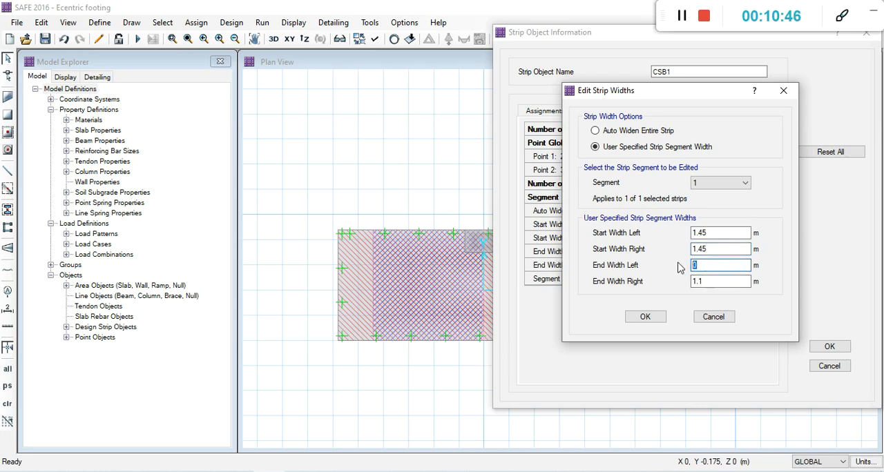
{"action": "type", "text": "1.45"}
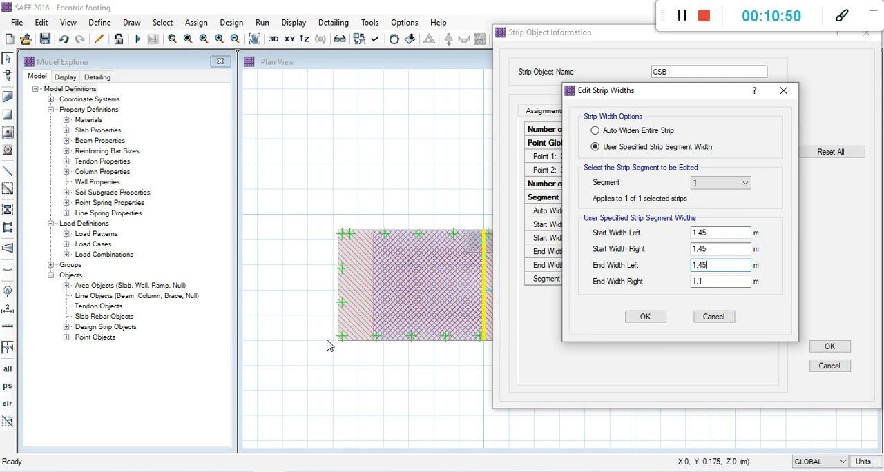
{"action": "double_click", "coordinate": [694, 285]}
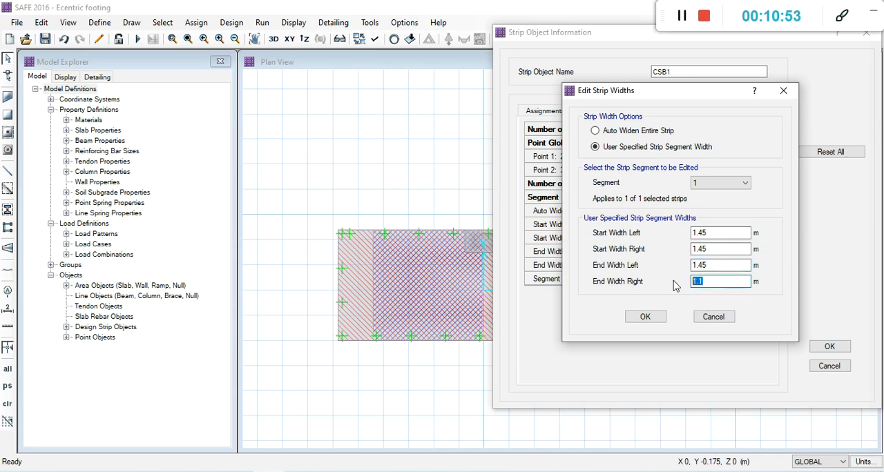
{"action": "type", "text": "1.45"}
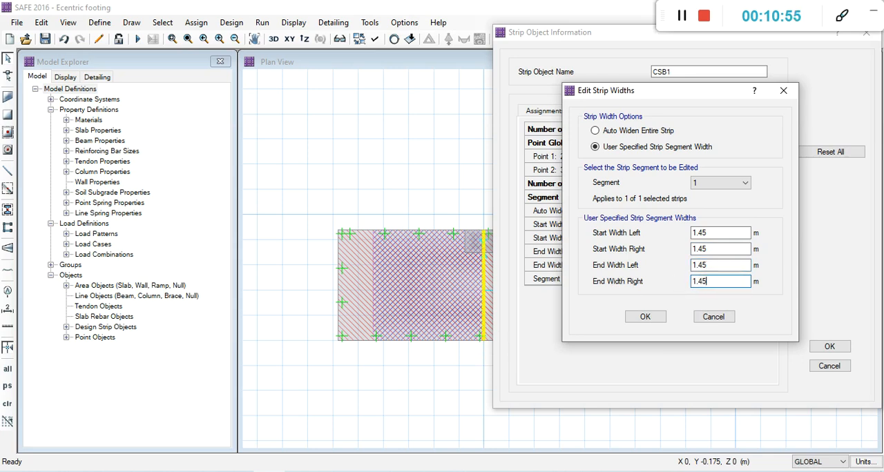
{"action": "left_click", "coordinate": [645, 316]}
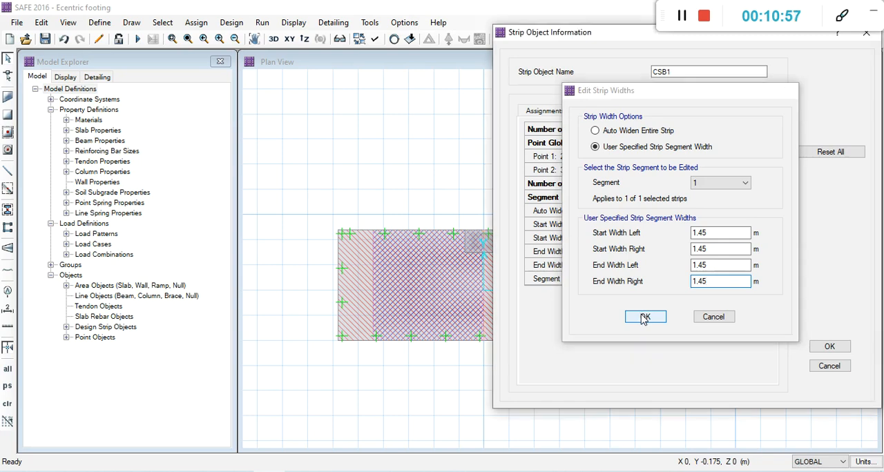
{"action": "left_click", "coordinate": [826, 347]}
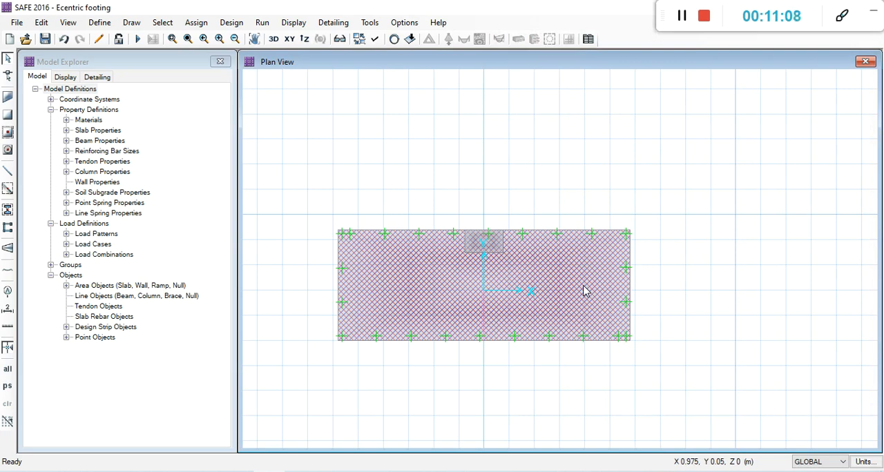
Run the analysis and design of the footing and return to the undeformed plan view.
{"action": "left_click", "coordinate": [138, 40]}
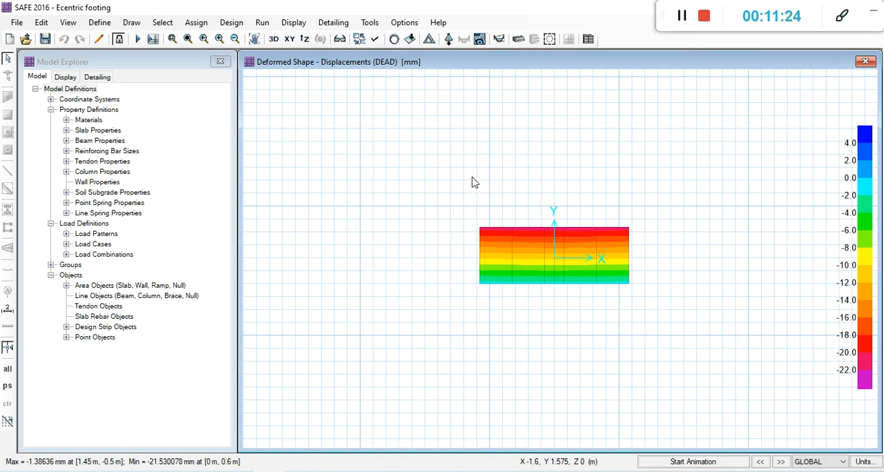
{"action": "left_click", "coordinate": [394, 39]}
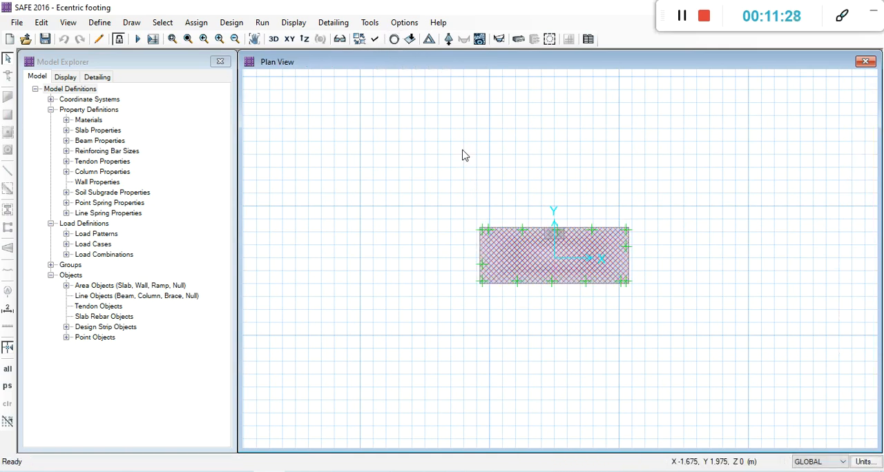
{"action": "scroll", "coordinate": [574, 245], "scroll_direction": "up", "scroll_amount": 1}
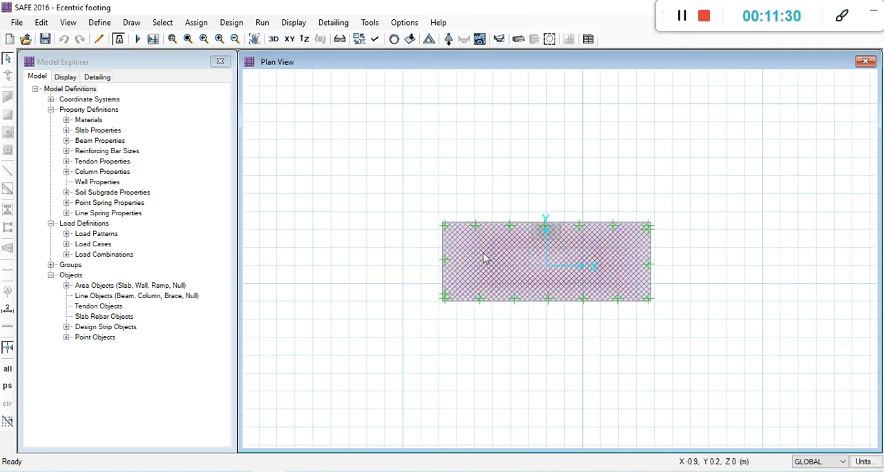
Toggle the design strip width display off and back on in the plan view.
{"action": "left_click", "coordinate": [375, 39]}
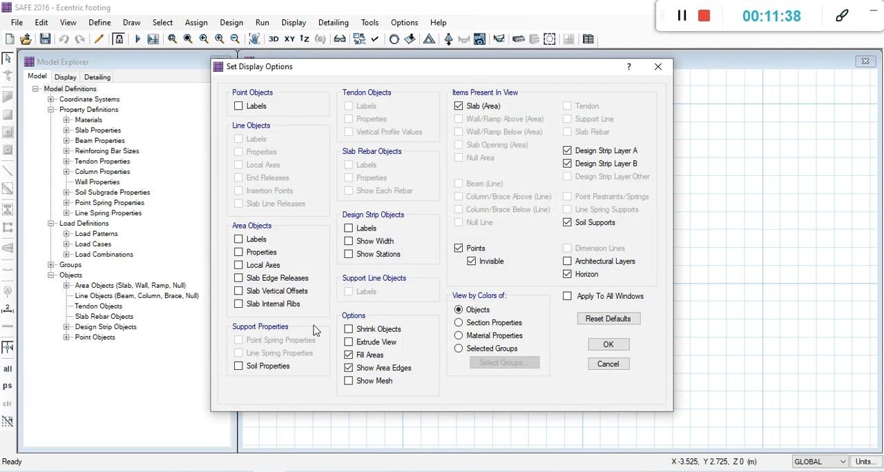
{"action": "left_click", "coordinate": [608, 345]}
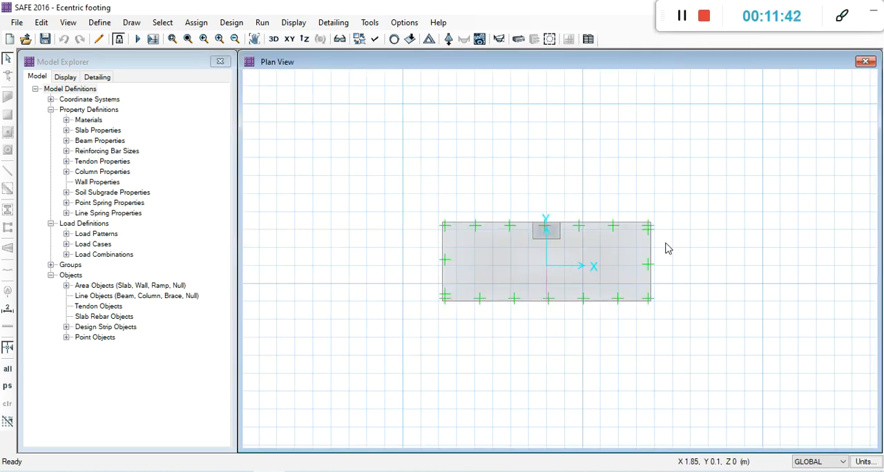
{"action": "left_click", "coordinate": [375, 39]}
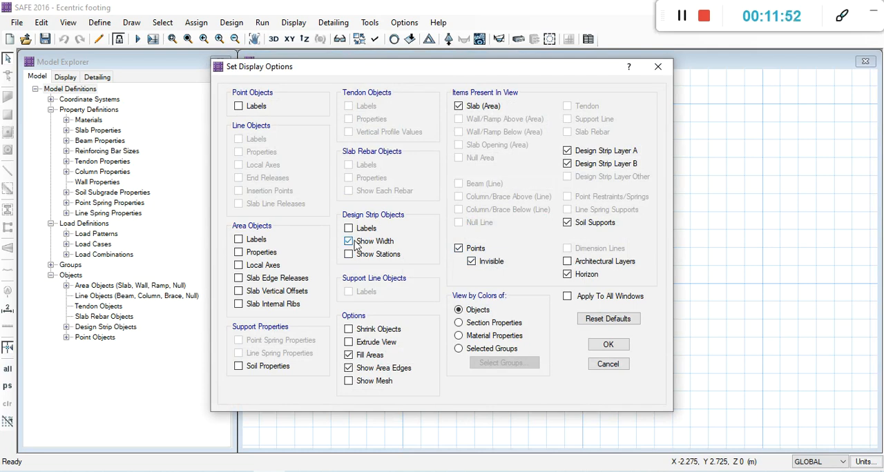
{"action": "left_click", "coordinate": [609, 346]}
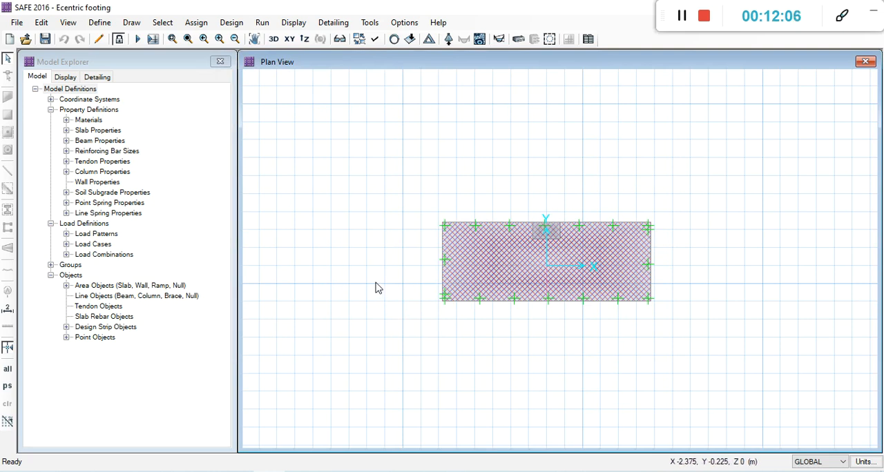
Display the layer A strip-based slab design as the rebar required above a typical uniform reinforcing of size 6 at 250 mm.
{"action": "left_click", "coordinate": [230, 23]}
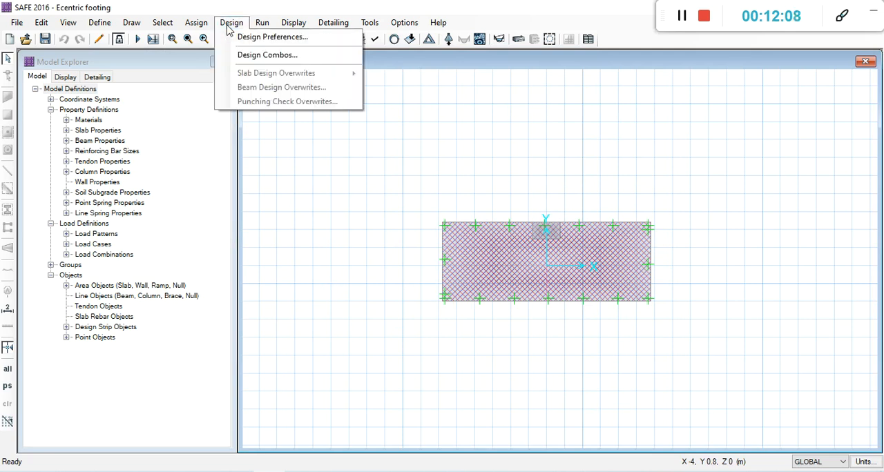
{"action": "left_click", "coordinate": [290, 23]}
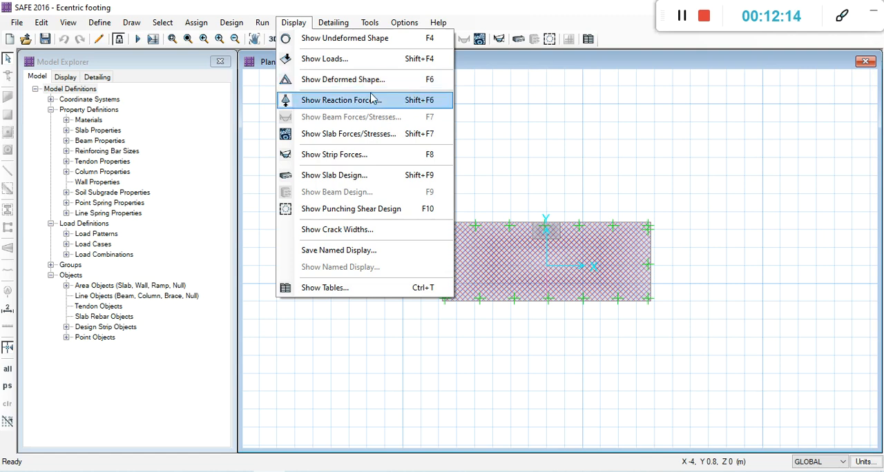
{"action": "left_click", "coordinate": [333, 177]}
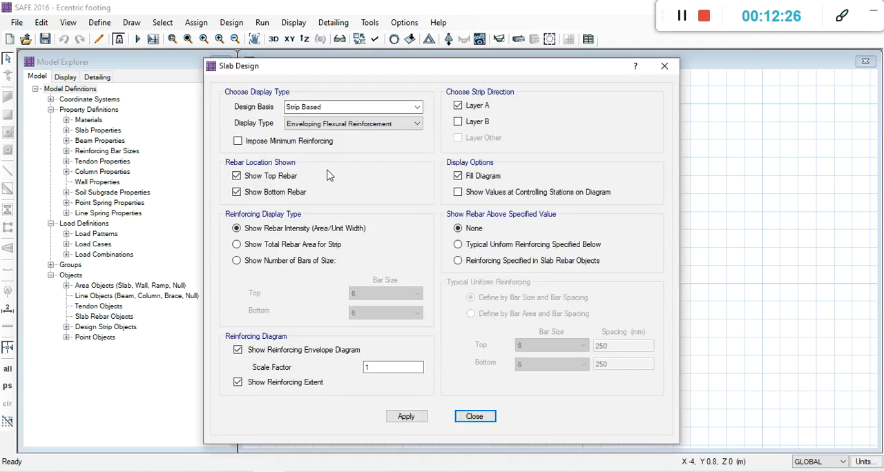
{"action": "left_click_drag", "start_coordinate": [319, 72], "coordinate": [298, 41]}
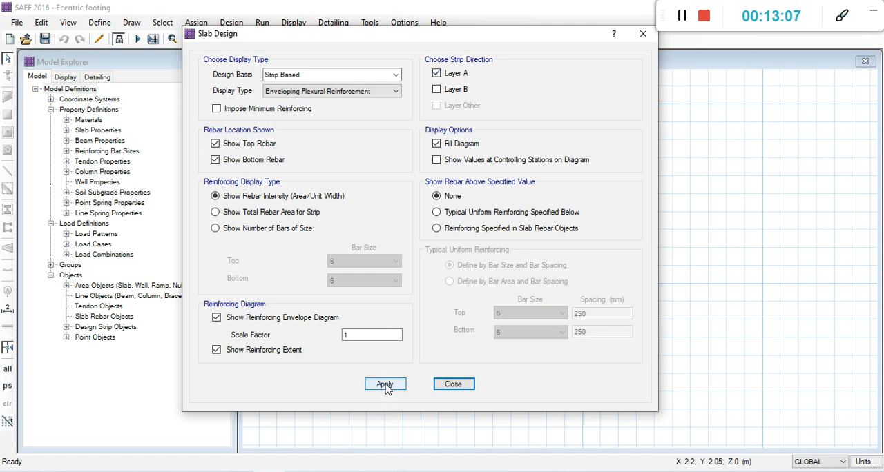
{"action": "left_click", "coordinate": [438, 214]}
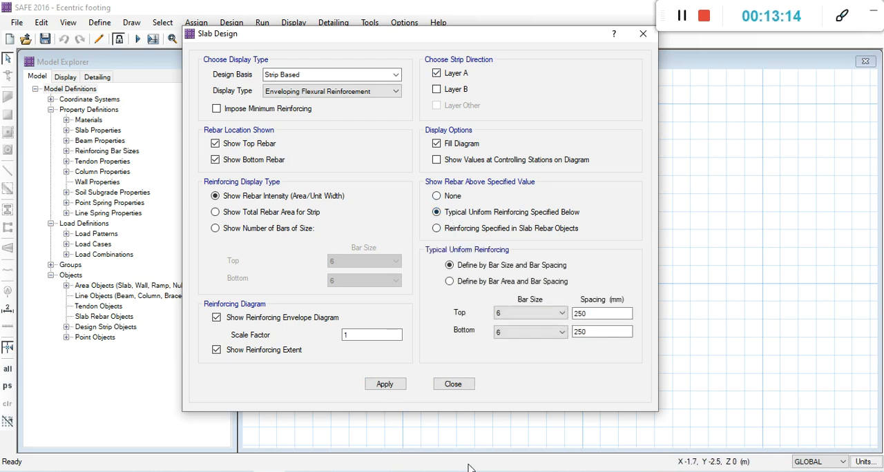
{"action": "left_click_drag", "start_coordinate": [508, 33], "coordinate": [289, 11]}
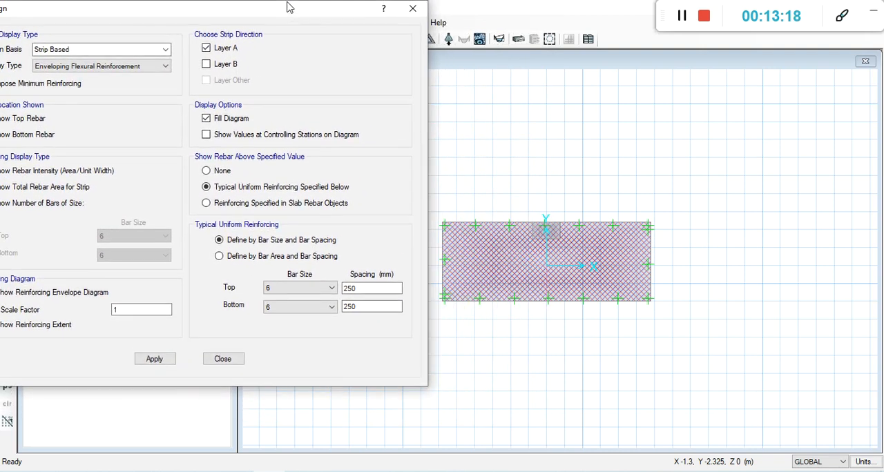
{"action": "left_click", "coordinate": [154, 360]}
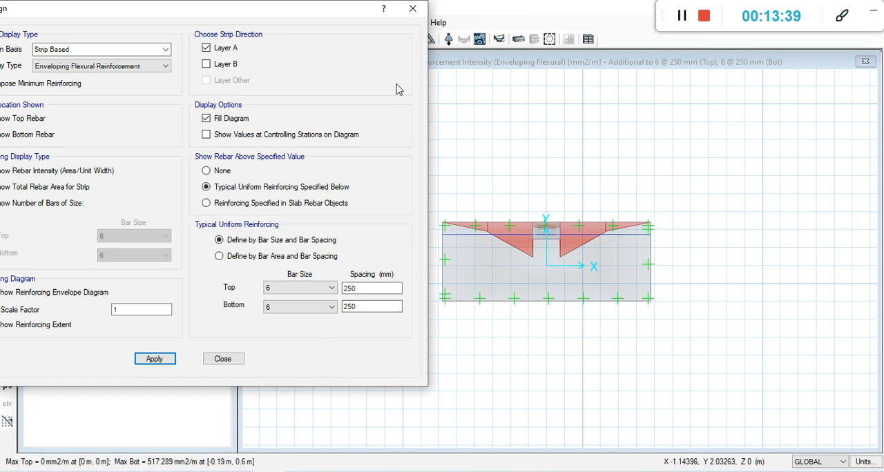
{"action": "scroll", "coordinate": [700, 176], "scroll_direction": "down", "scroll_amount": 1}
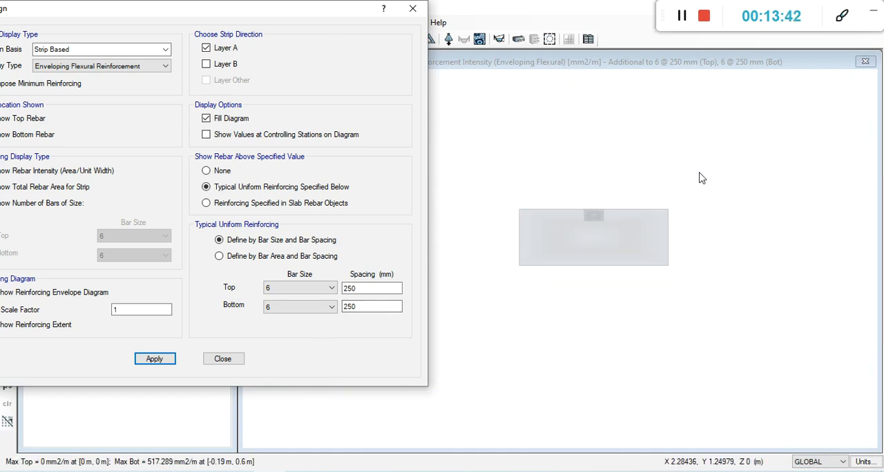
Set the typical bottom reinforcement to bar size 10 at 150 mm spacing.
{"action": "left_click_drag", "start_coordinate": [325, 7], "coordinate": [377, 13]}
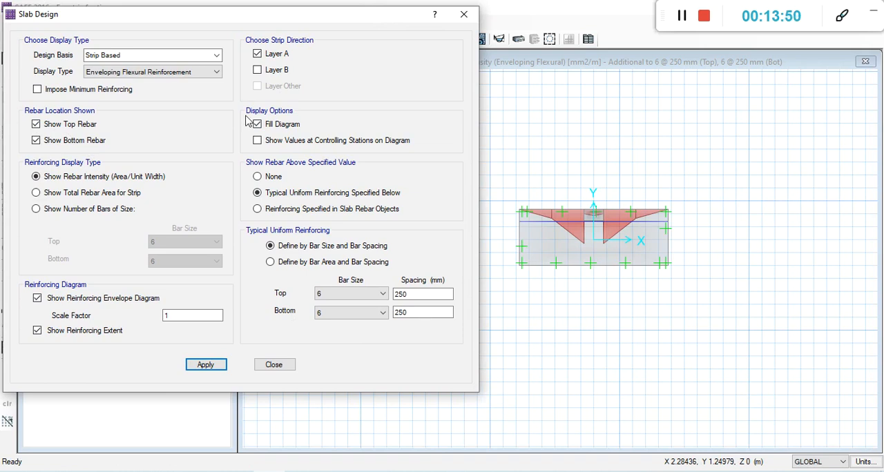
{"action": "left_click", "coordinate": [384, 313]}
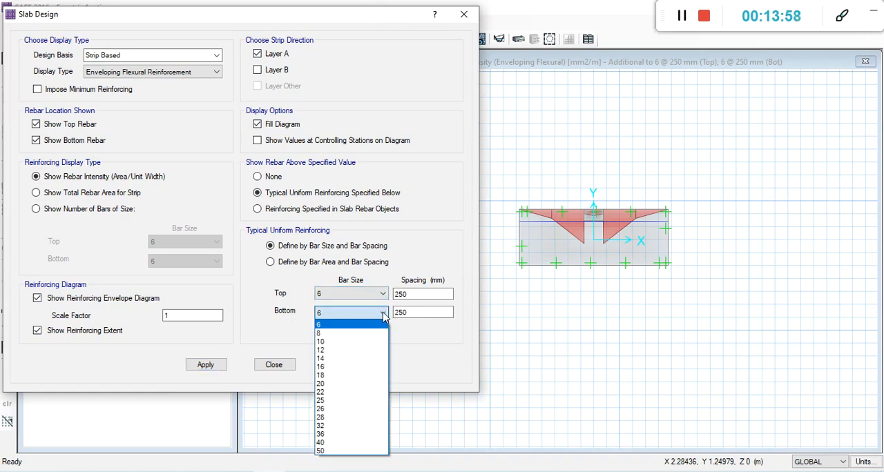
{"action": "left_click", "coordinate": [323, 344]}
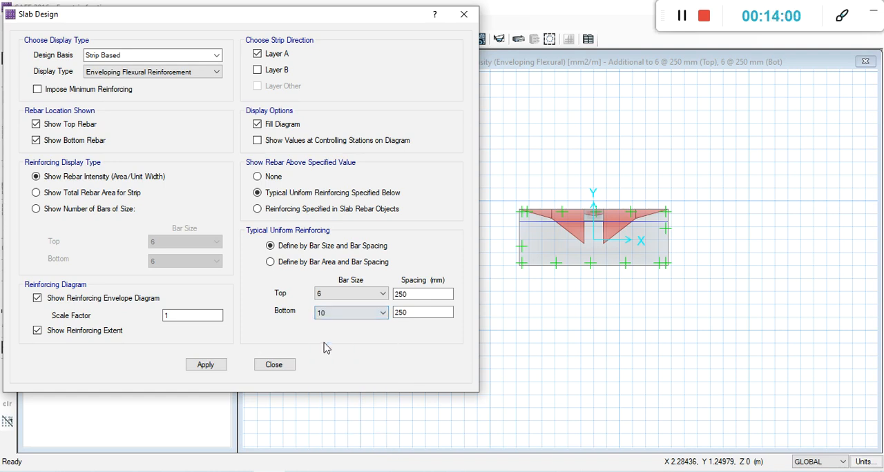
{"action": "double_click", "coordinate": [399, 319]}
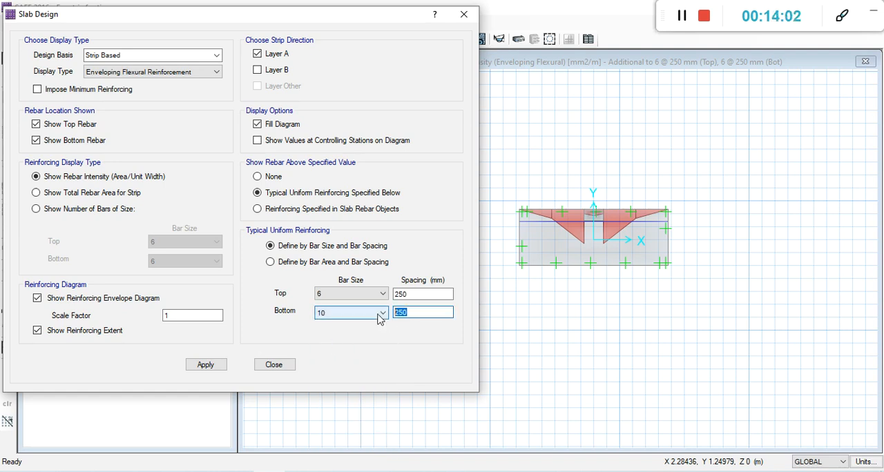
{"action": "type", "text": "1"}
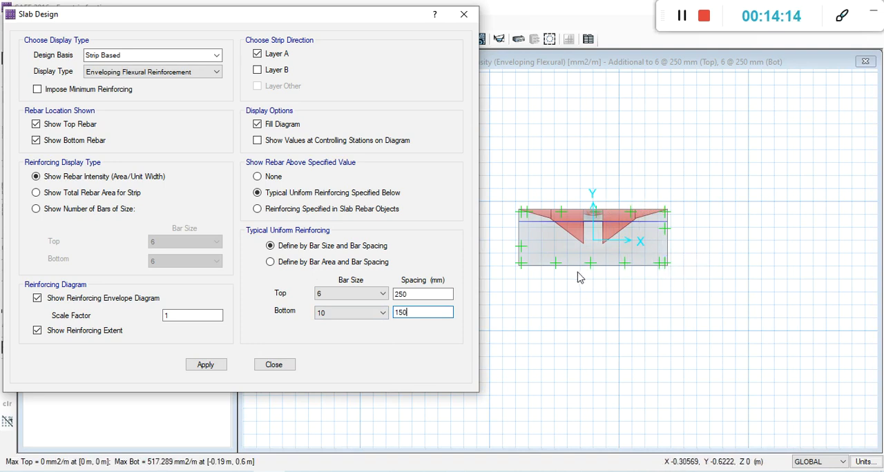
Set the typical top reinforcement to bar size 10 at 150 mm spacing and apply it to the layer A design display.
{"action": "left_click", "coordinate": [384, 294]}
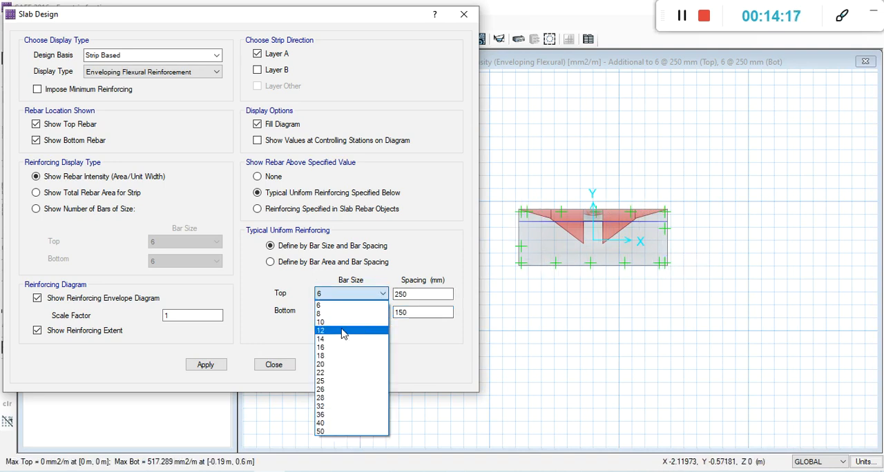
{"action": "left_click", "coordinate": [345, 320]}
{"action": "double_click", "coordinate": [423, 294]}
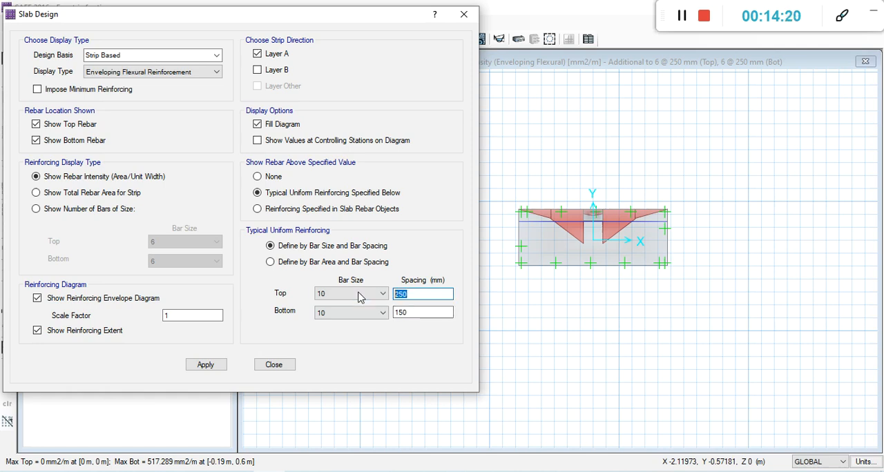
{"action": "type", "text": "15"}
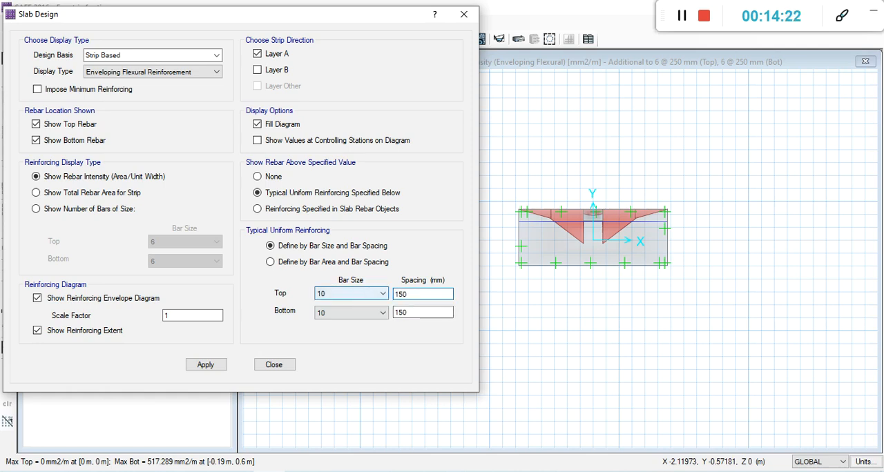
{"action": "left_click", "coordinate": [206, 364]}
{"action": "mouse_move", "coordinate": [610, 220]}
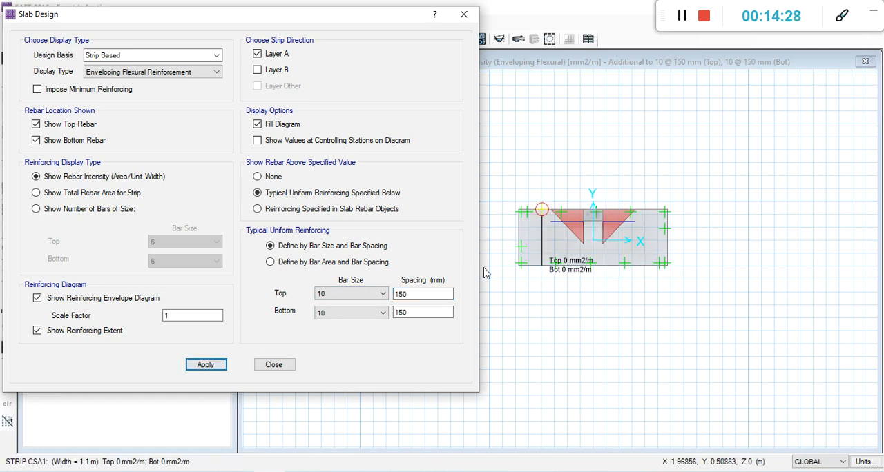
Restrict the rebar locations in the slab design display settings to bottom rebar only.
{"action": "left_click", "coordinate": [409, 294]}
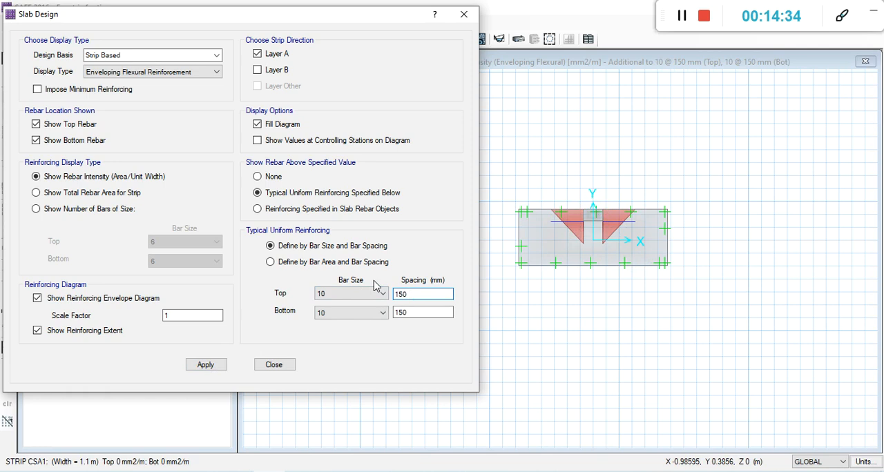
{"action": "left_click", "coordinate": [36, 140]}
{"action": "left_click", "coordinate": [35, 124]}
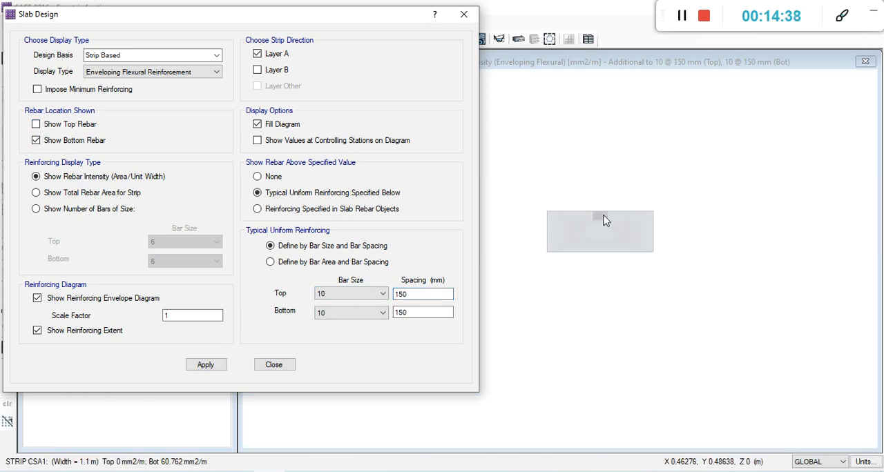
Set the typical bottom reinforcement spacing to 140 mm, apply it, and check the bottom rebar demand beside the column.
{"action": "left_click", "coordinate": [384, 295]}
{"action": "left_click", "coordinate": [384, 296]}
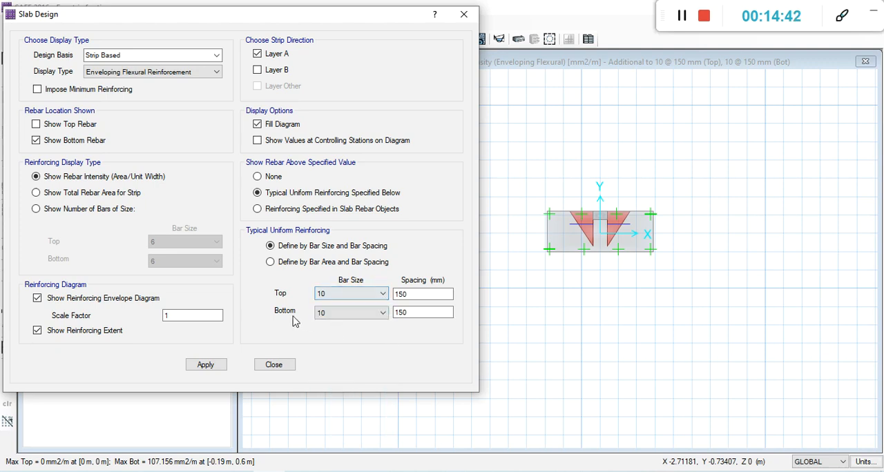
{"action": "left_click", "coordinate": [411, 312]}
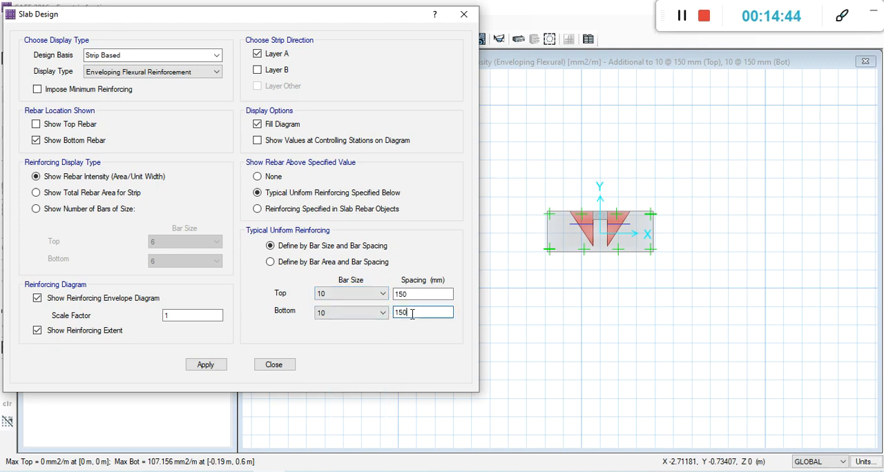
{"action": "mouse_move", "coordinate": [584, 237]}
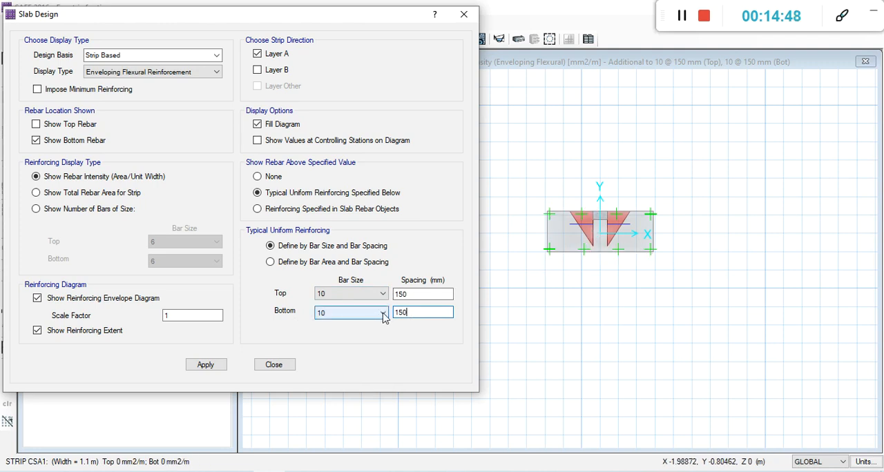
{"action": "double_click", "coordinate": [415, 312]}
{"action": "type", "text": "14"}
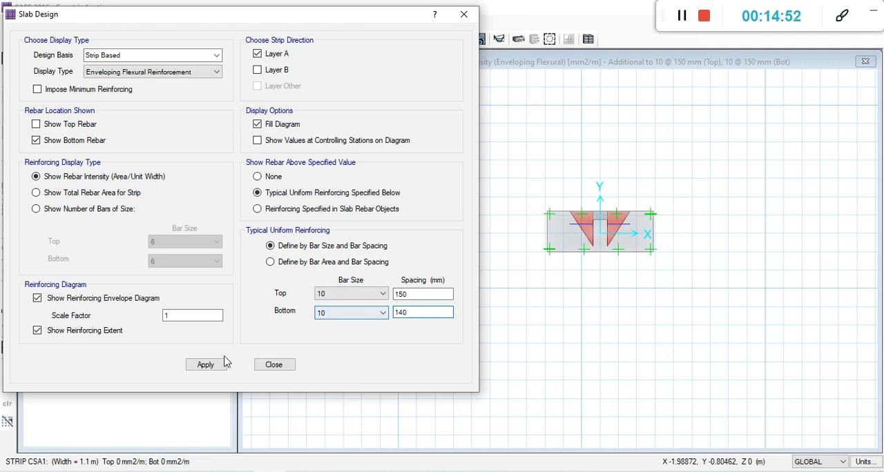
{"action": "left_click", "coordinate": [202, 366]}
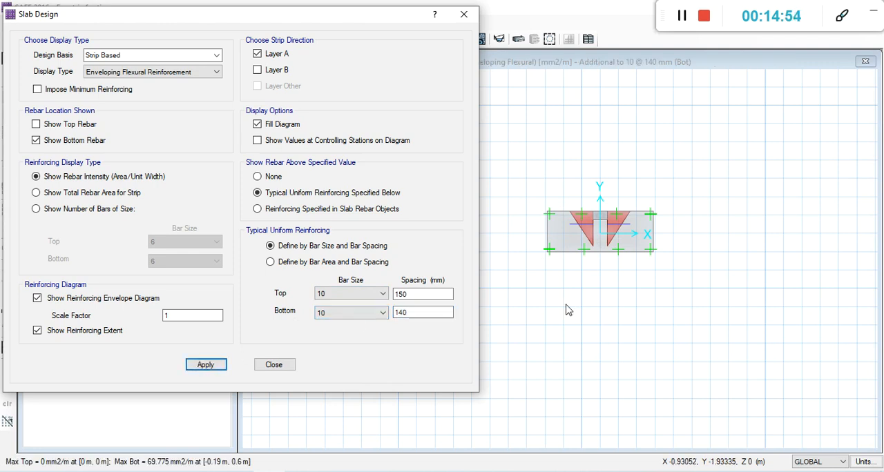
{"action": "mouse_move", "coordinate": [591, 234]}
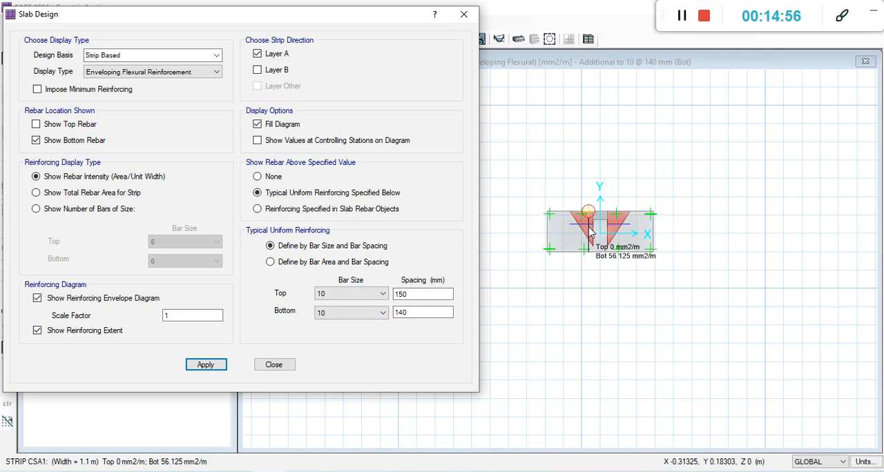
Change the typical bottom bar size to 12 at 140 mm spacing and apply it to the layer A strip.
{"action": "left_click", "coordinate": [417, 313]}
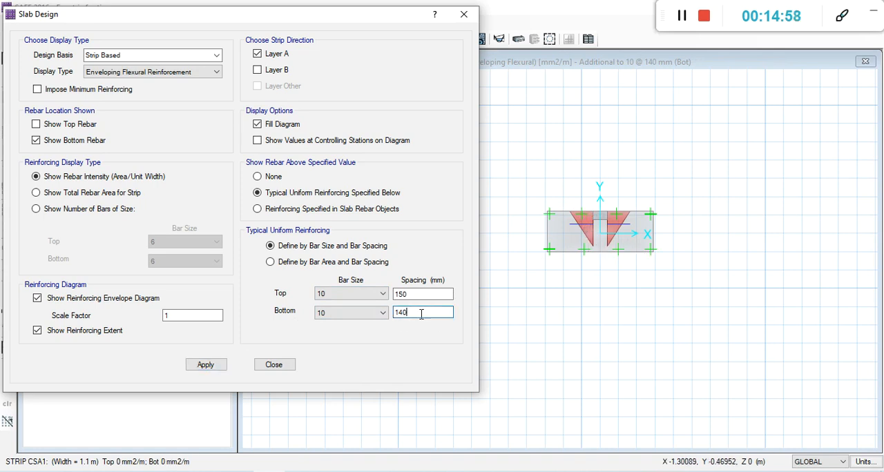
{"action": "left_click", "coordinate": [383, 313]}
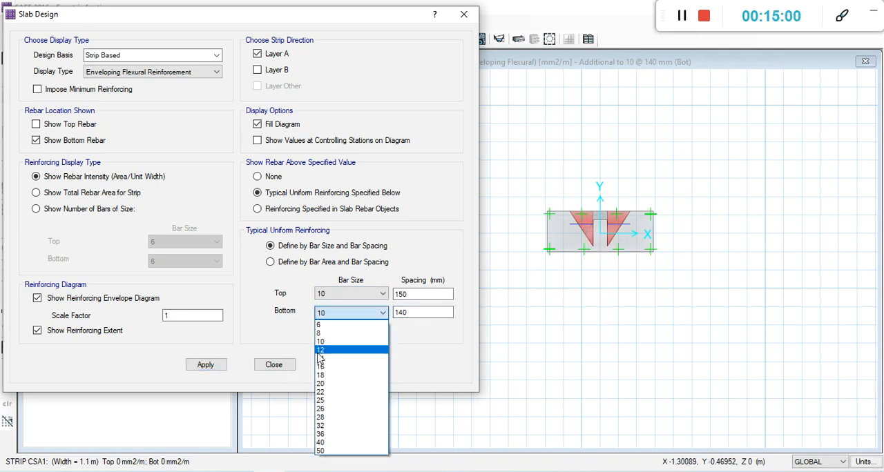
{"action": "left_click", "coordinate": [319, 351]}
{"action": "left_click", "coordinate": [206, 364]}
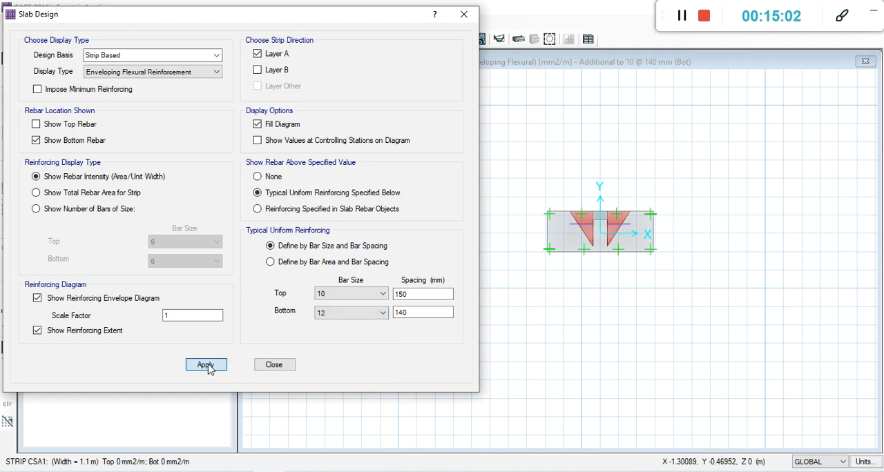
{"action": "mouse_move", "coordinate": [597, 222]}
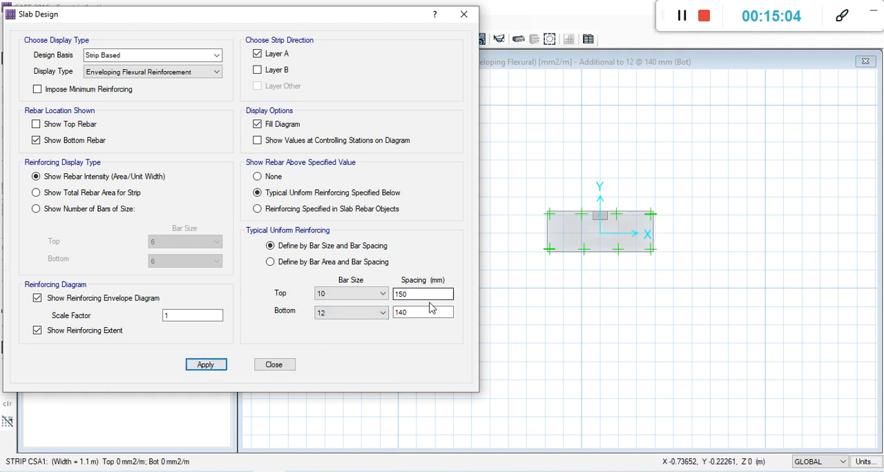
Try bottom spacings of 150, 160 and 170 mm in turn with the size 12 bars, applying each one.
{"action": "double_click", "coordinate": [397, 313]}
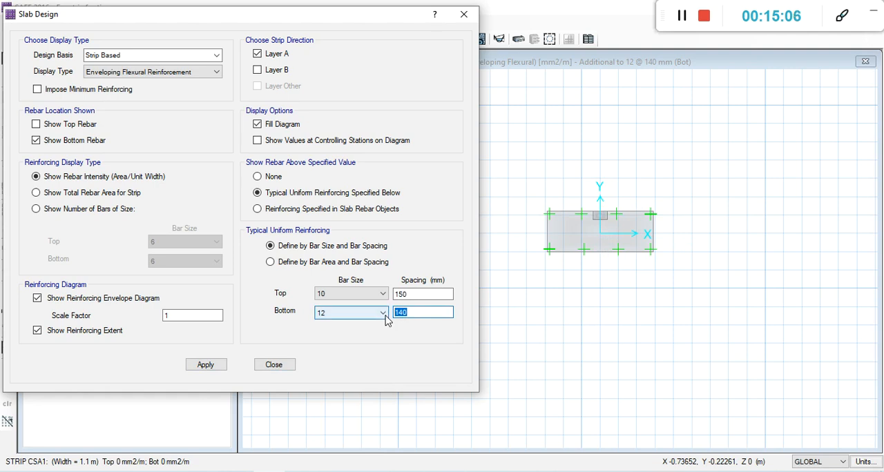
{"action": "left_click", "coordinate": [206, 365]}
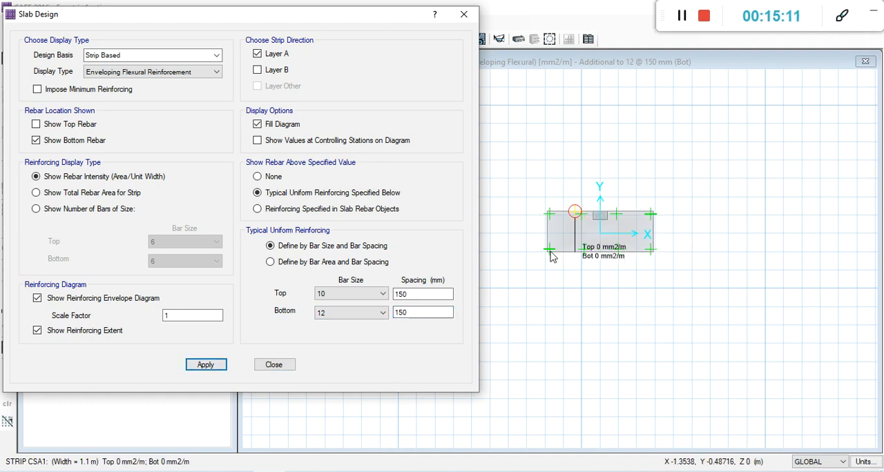
{"action": "double_click", "coordinate": [426, 313]}
{"action": "type", "text": "16"}
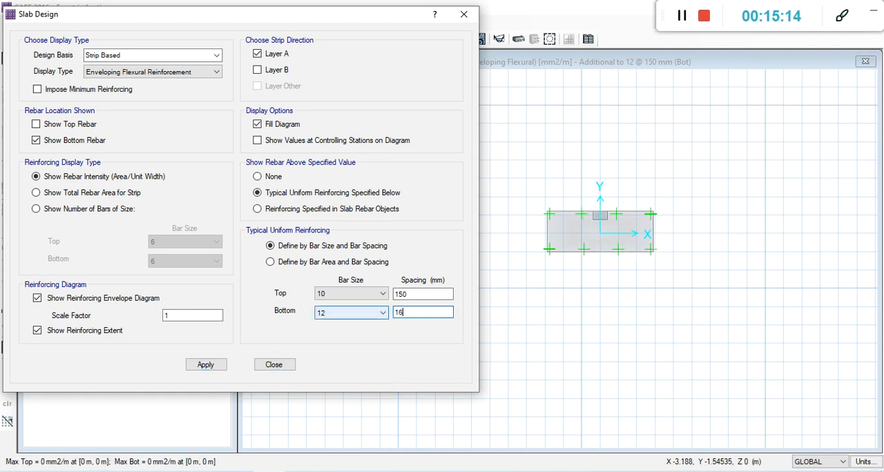
{"action": "left_click", "coordinate": [219, 365]}
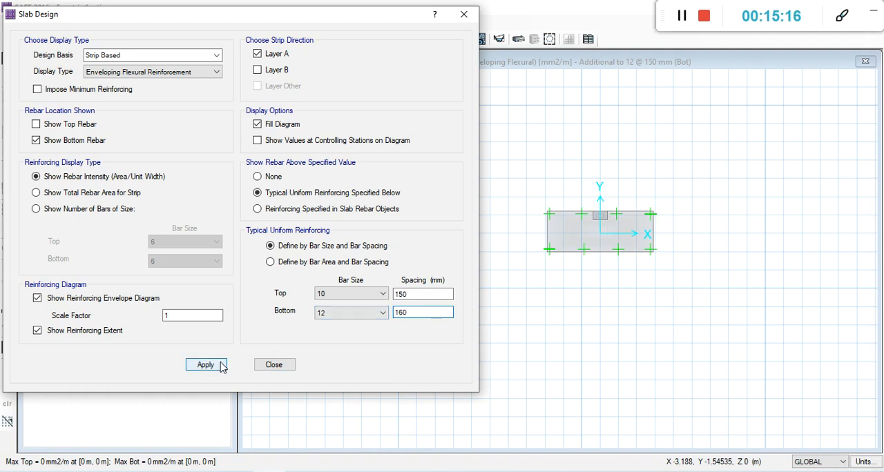
{"action": "double_click", "coordinate": [399, 312]}
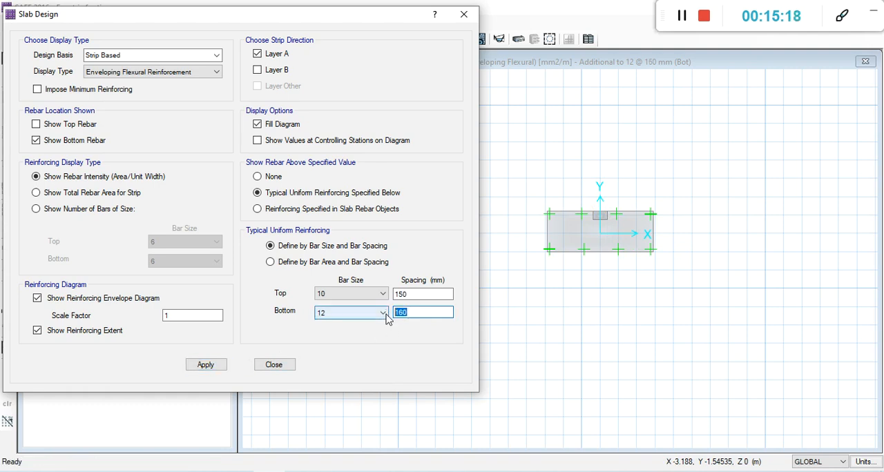
{"action": "type", "text": "1"}
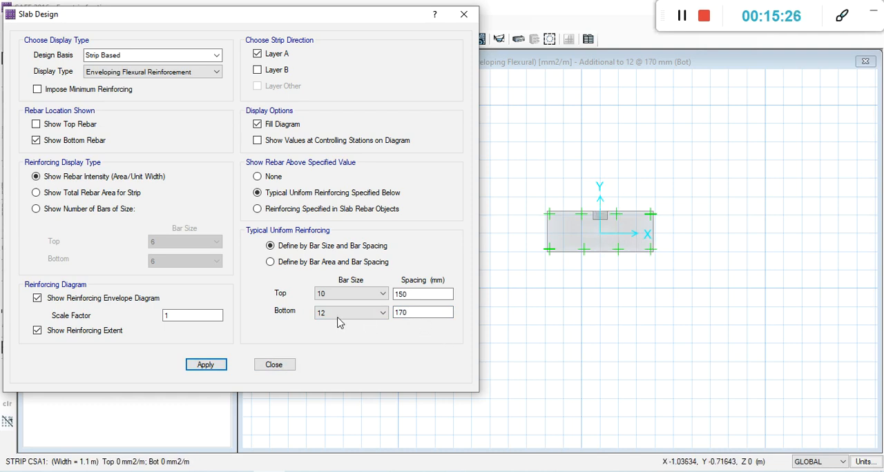
Set the typical bottom bar size back to 10 with 170 mm spacing and apply it to the slab design display.
{"action": "left_click", "coordinate": [384, 314]}
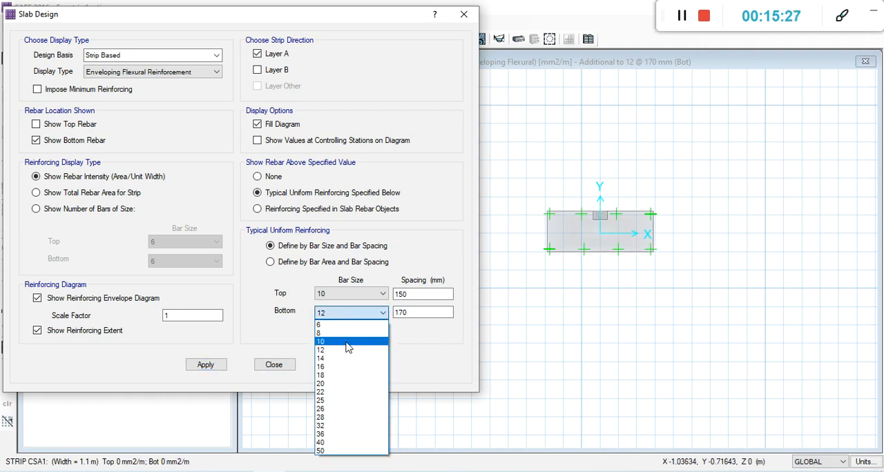
{"action": "left_click", "coordinate": [349, 344]}
{"action": "left_click", "coordinate": [416, 312]}
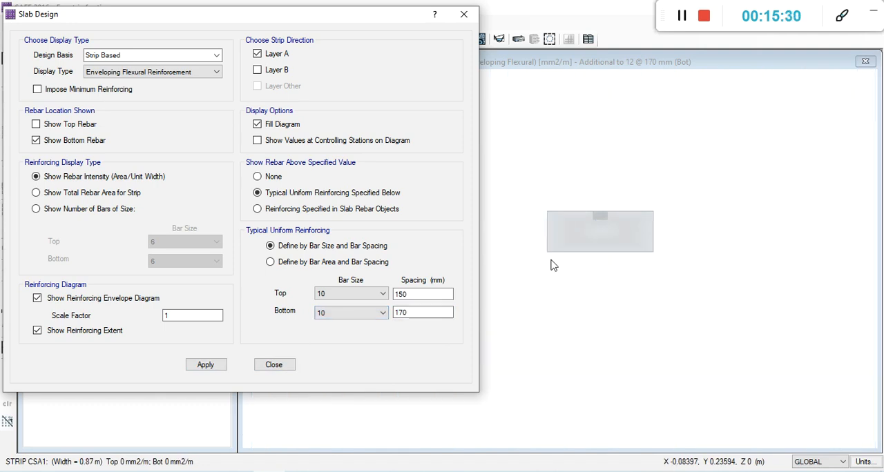
{"action": "left_click", "coordinate": [219, 368]}
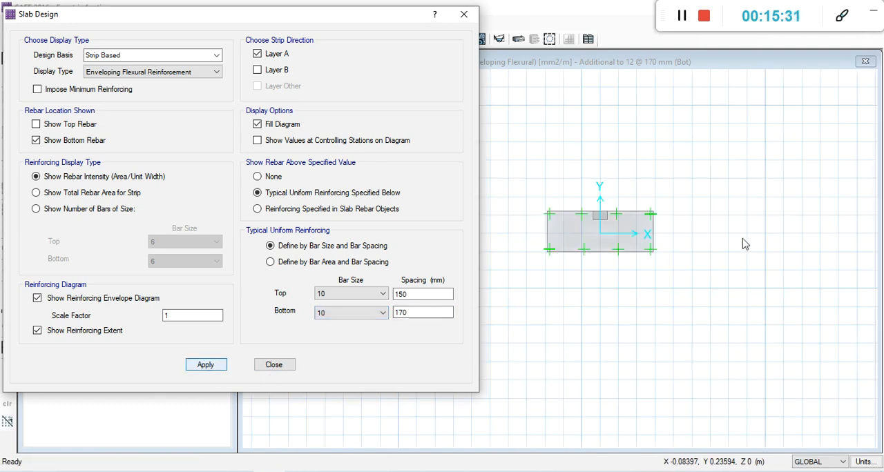
Set the bottom spacing of the size 10 bars to 125 mm, apply it, and inspect the reinforcing diagram.
{"action": "double_click", "coordinate": [417, 312]}
{"action": "type", "text": "125"}
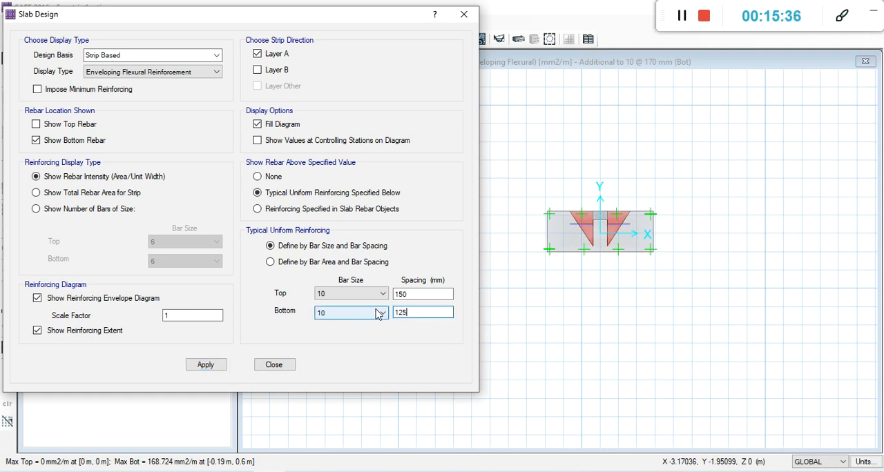
{"action": "left_click", "coordinate": [196, 366]}
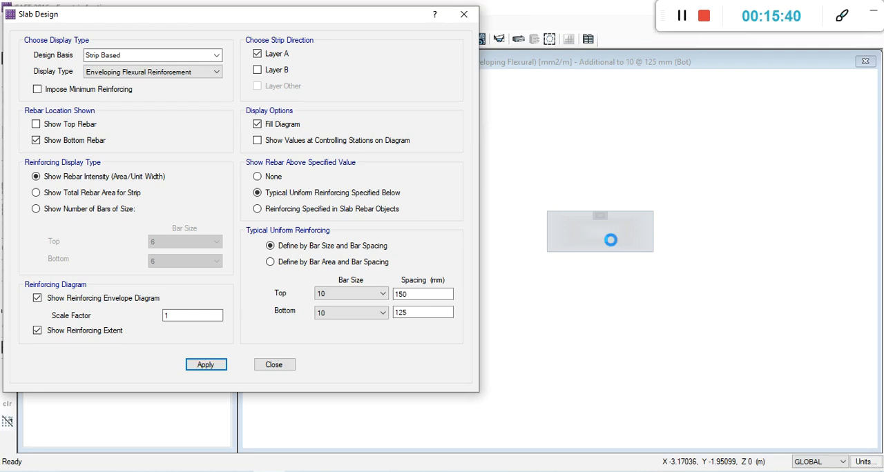
{"action": "mouse_move", "coordinate": [610, 243]}
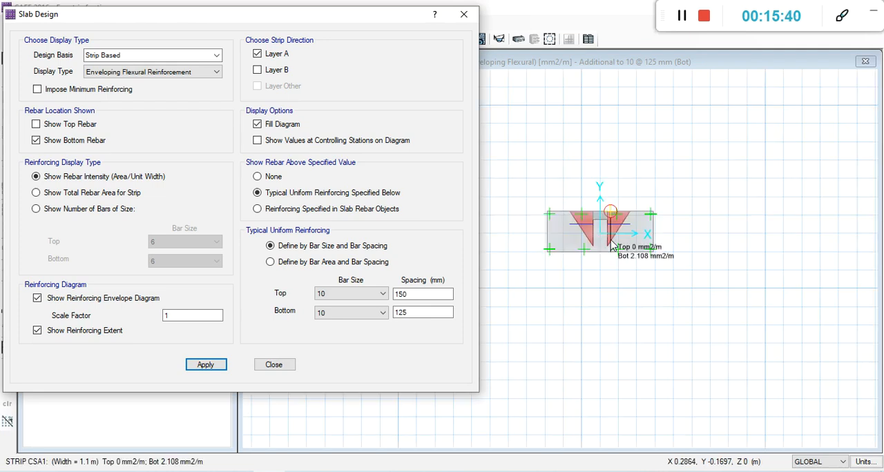
Try bottom spacings of 100 mm and 110 mm in turn for the size 10 bars, applying each one.
{"action": "double_click", "coordinate": [407, 312]}
{"action": "type", "text": "100"}
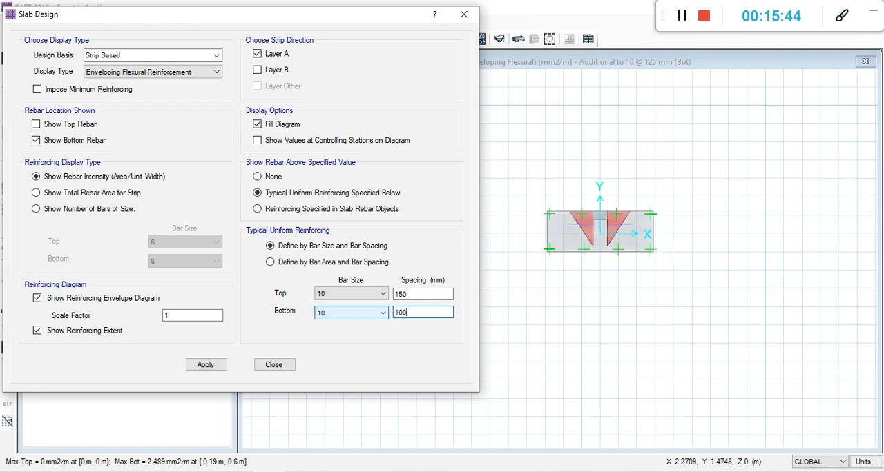
{"action": "left_click", "coordinate": [222, 366]}
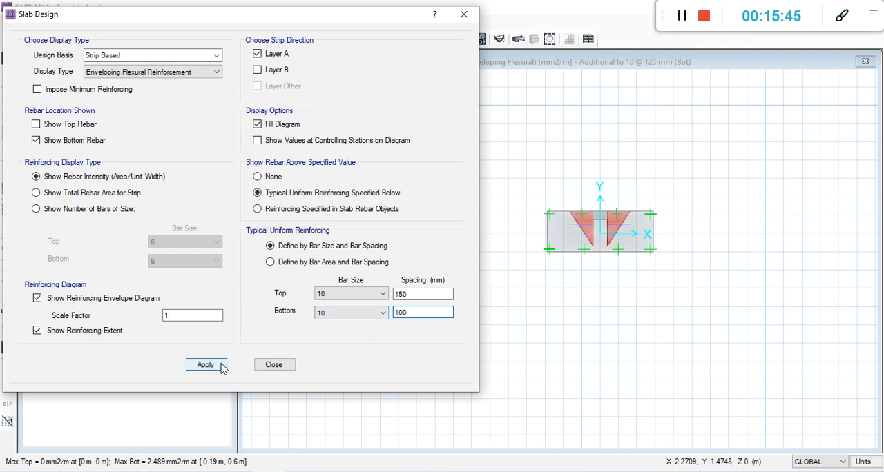
{"action": "left_click", "coordinate": [422, 314]}
{"action": "double_click", "coordinate": [422, 314]}
{"action": "type", "text": "11"}
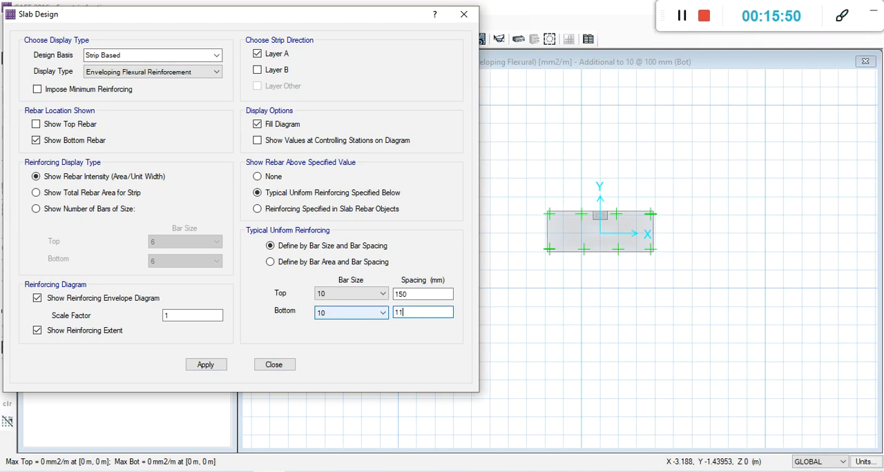
{"action": "left_click", "coordinate": [220, 366]}
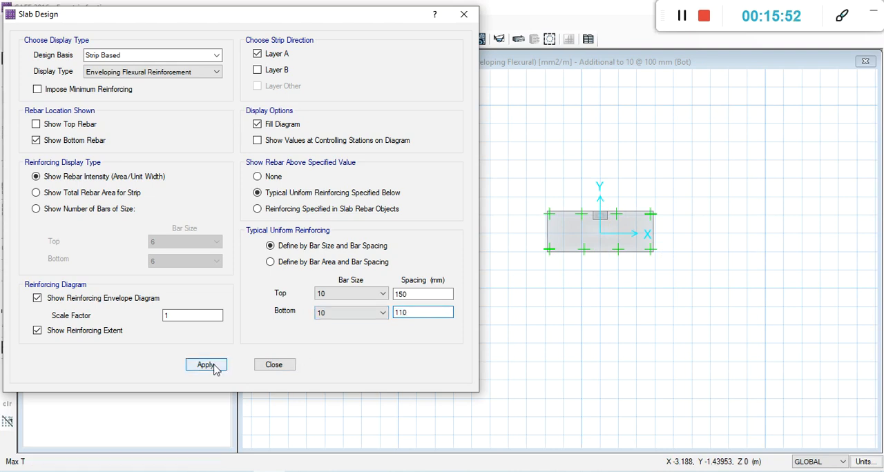
Set the typical bottom spacing of the size 10 bars to 120 mm and apply it to the layer A design.
{"action": "left_click", "coordinate": [417, 312]}
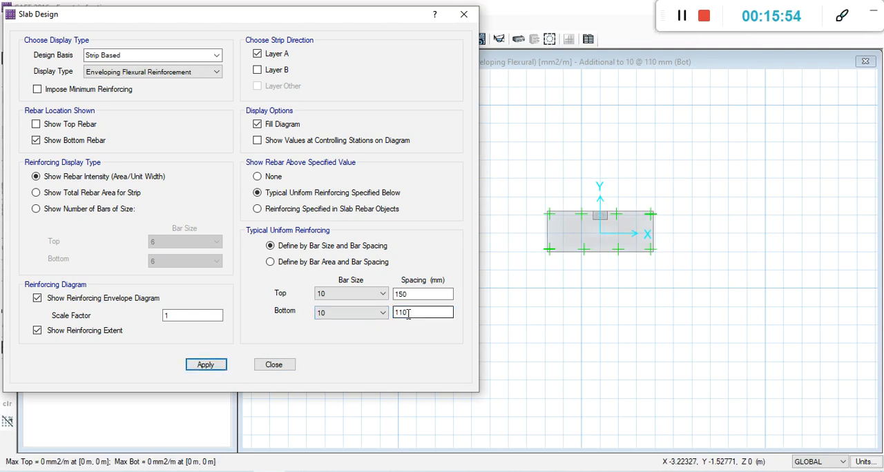
{"action": "double_click", "coordinate": [417, 312]}
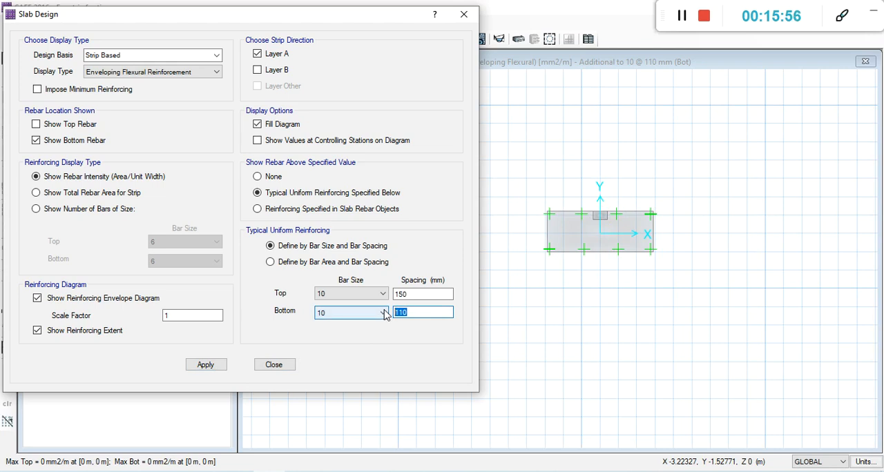
{"action": "type", "text": "120"}
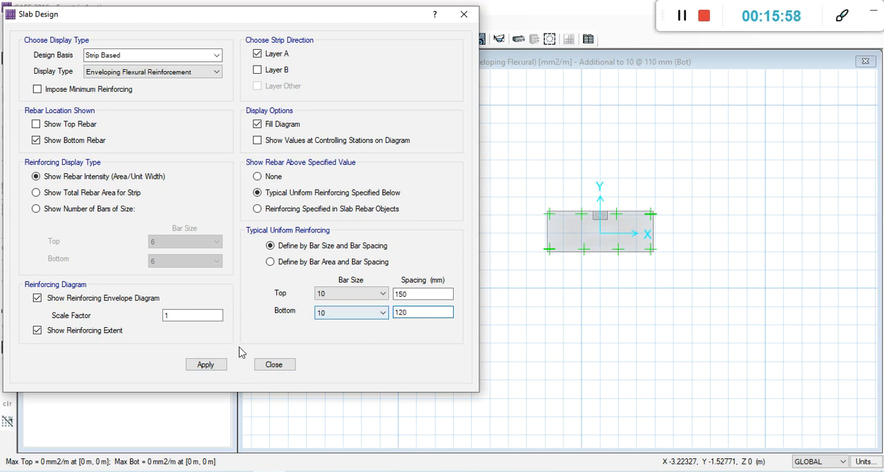
{"action": "left_click", "coordinate": [220, 364]}
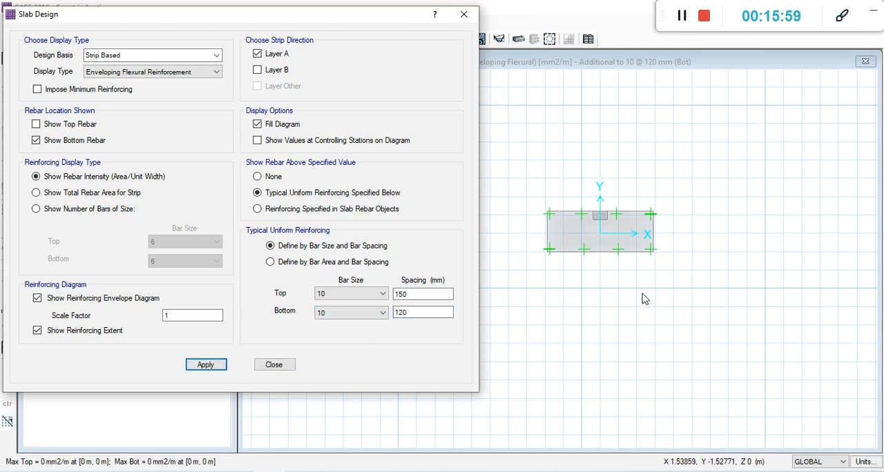
{"action": "double_click", "coordinate": [417, 312]}
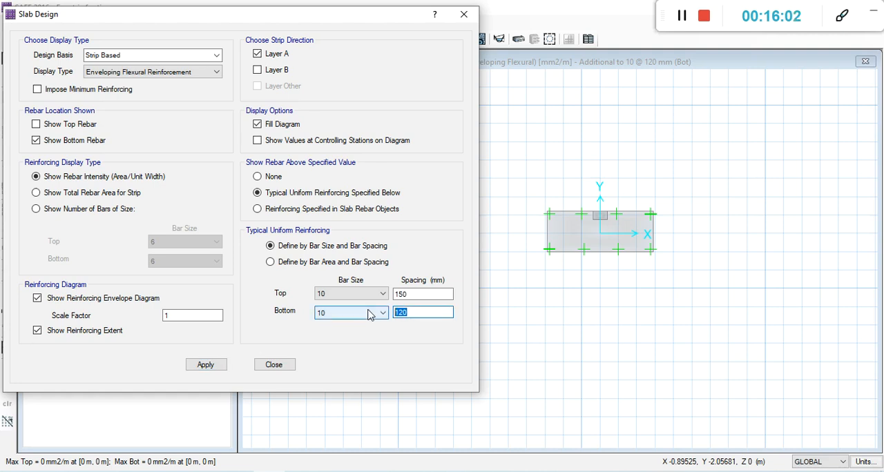
{"action": "left_click", "coordinate": [522, 362]}
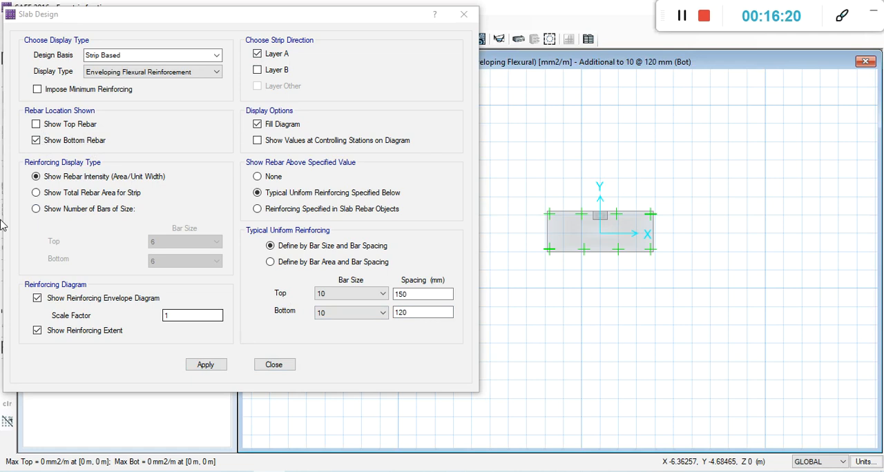
Show the top rebar along with the bottom rebar for layer A, set the top bar spacing to 200 mm, and apply it.
{"action": "left_click", "coordinate": [36, 124]}
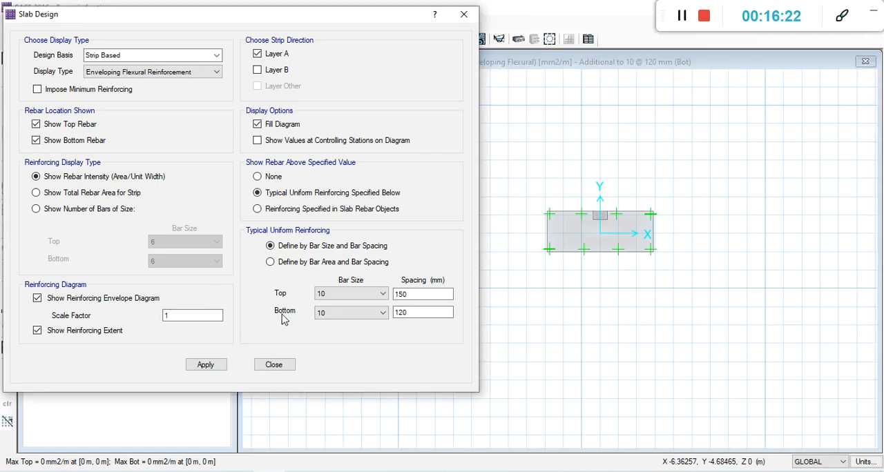
{"action": "scroll", "coordinate": [628, 221], "scroll_direction": "down", "scroll_amount": 1}
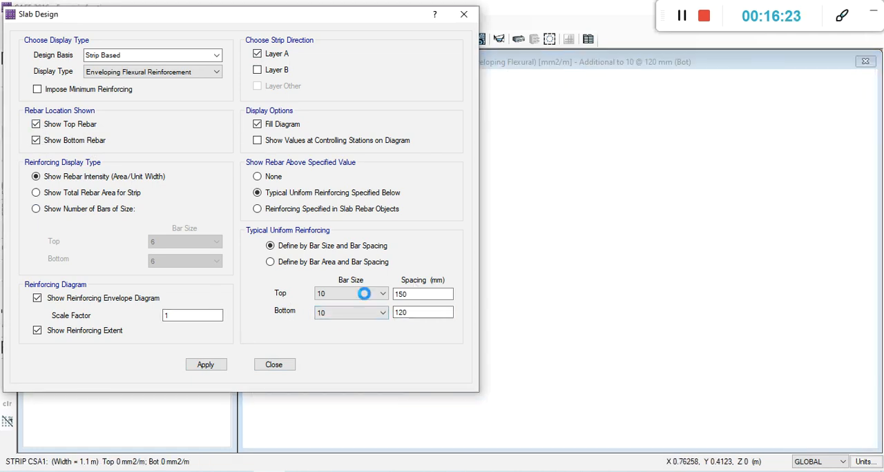
{"action": "left_click", "coordinate": [409, 297]}
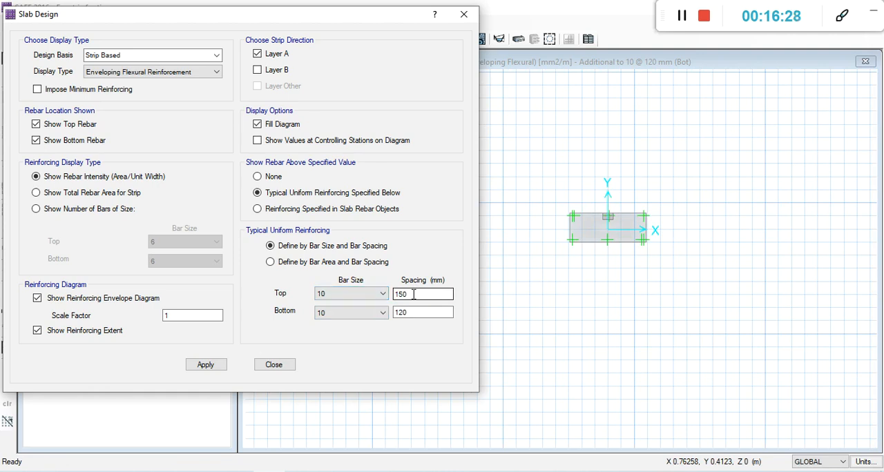
{"action": "double_click", "coordinate": [412, 294]}
{"action": "type", "text": "200"}
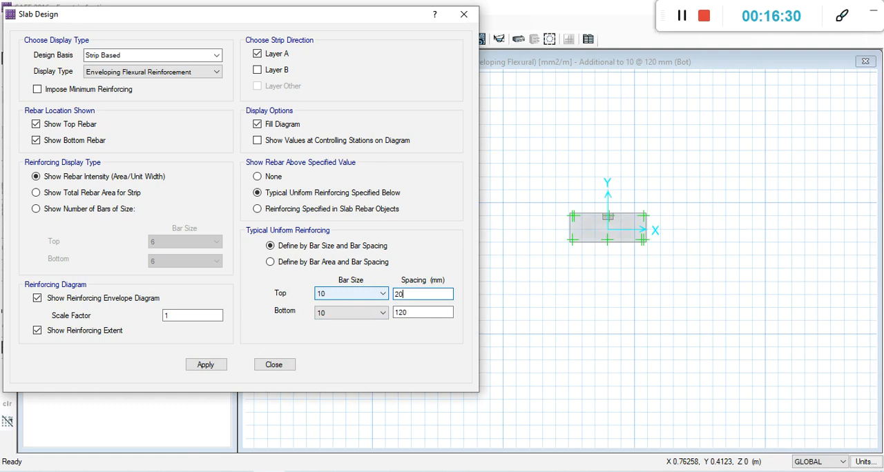
{"action": "left_click", "coordinate": [210, 366]}
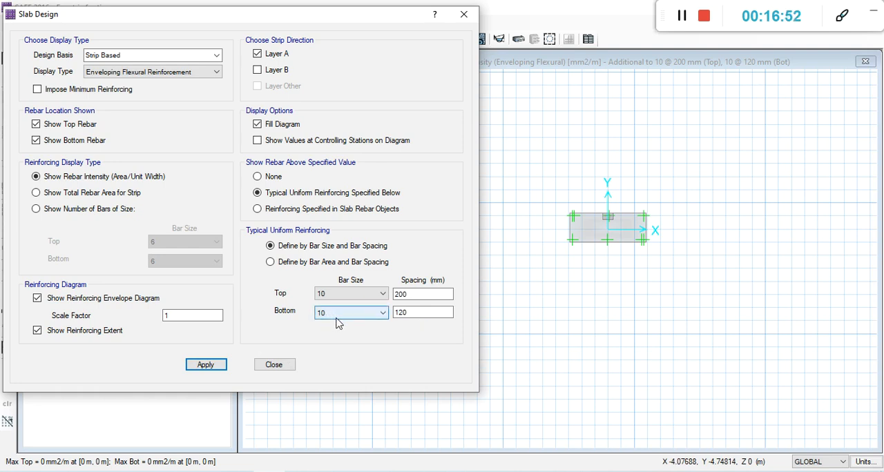
{"action": "left_click", "coordinate": [414, 315]}
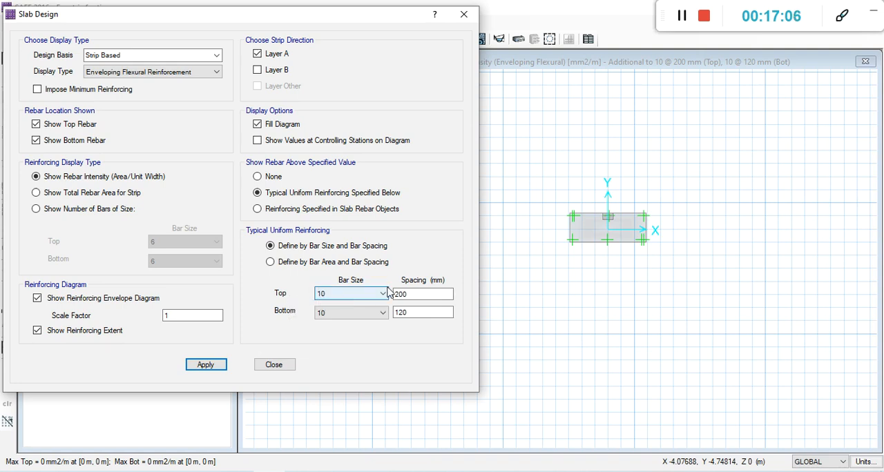
{"action": "left_click", "coordinate": [433, 293]}
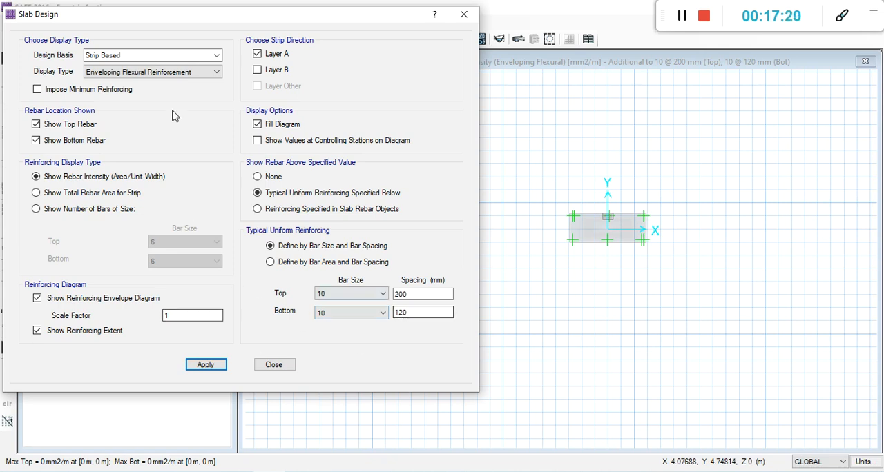
Switch the slab design display to layer B only, with only the bottom rebar shown, and apply it.
{"action": "left_click", "coordinate": [257, 69]}
{"action": "left_click", "coordinate": [257, 53]}
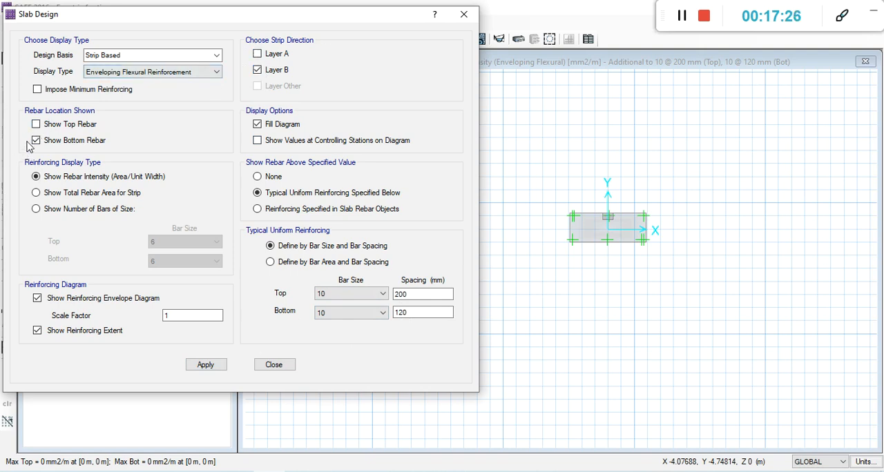
{"action": "left_click", "coordinate": [220, 368]}
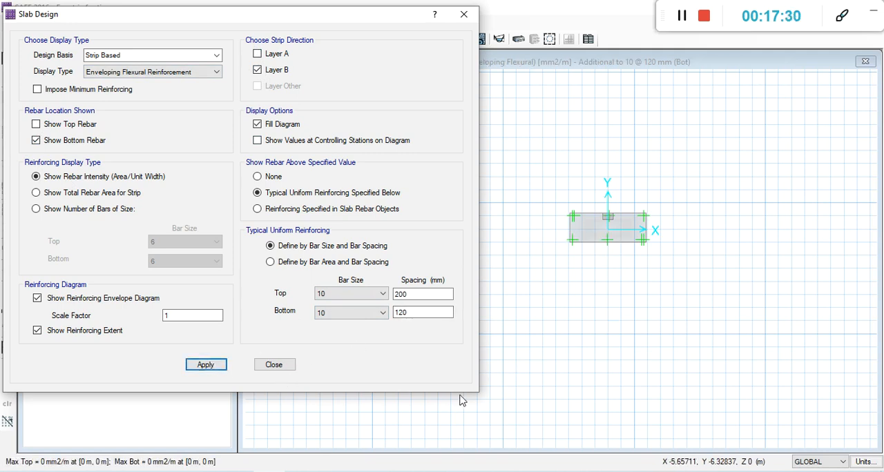
Try bottom spacings of 125 mm and 130 mm in turn for the size 10 bars in layer B, applying each one.
{"action": "left_click", "coordinate": [418, 311]}
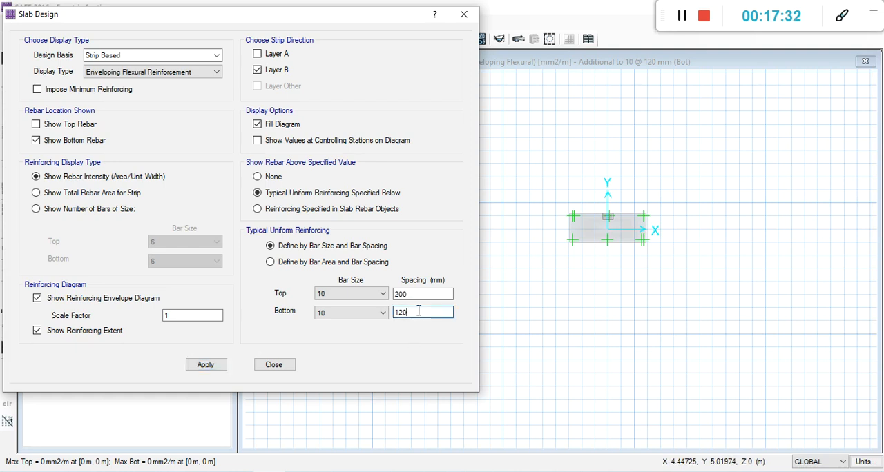
{"action": "double_click", "coordinate": [419, 311]}
{"action": "type", "text": "125"}
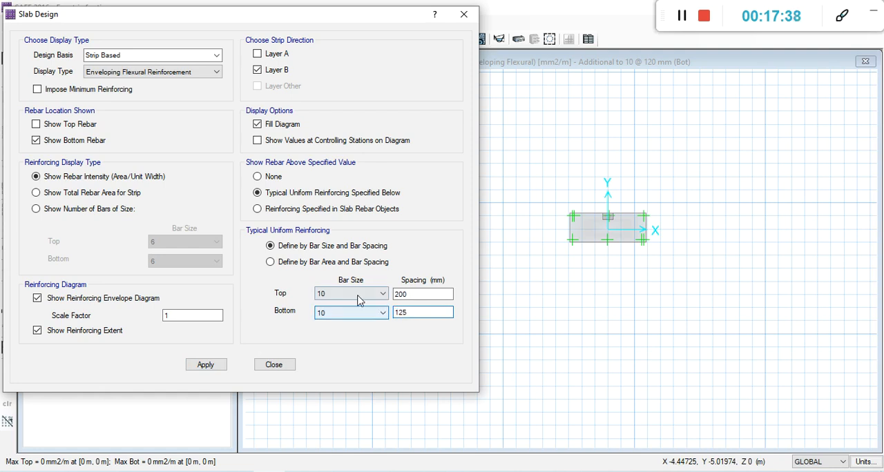
{"action": "left_click", "coordinate": [222, 367]}
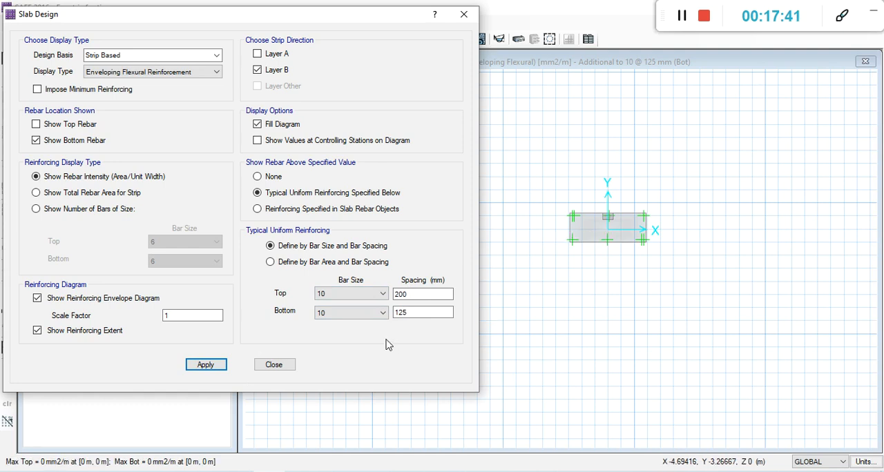
{"action": "double_click", "coordinate": [407, 313]}
{"action": "type", "text": "1"}
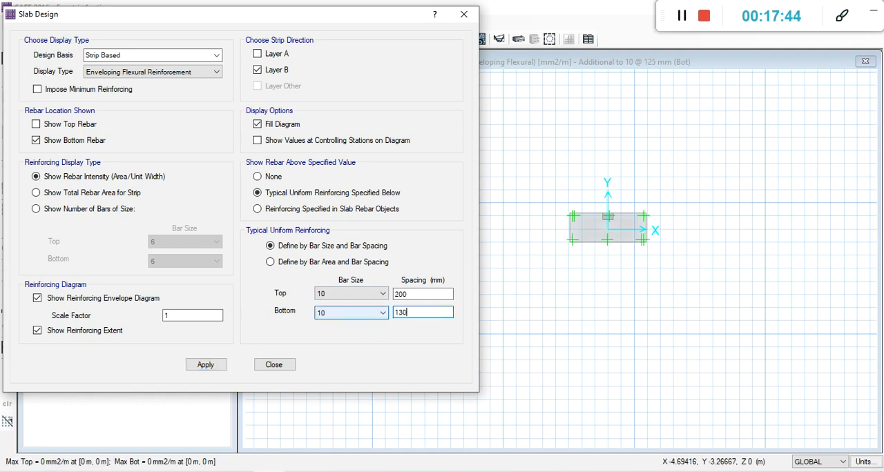
{"action": "type", "text": "30"}
{"action": "left_click", "coordinate": [205, 368]}
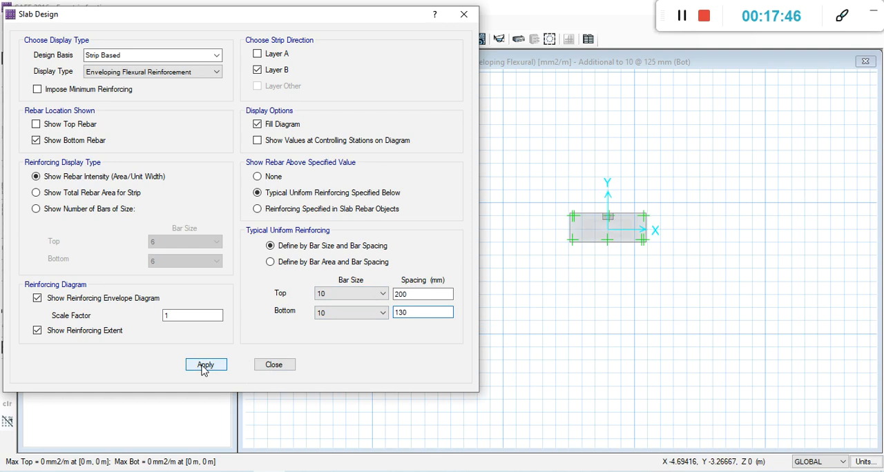
Try wider layer B bottom spacings of 150 mm and 160 mm, applying each one and inspecting the footing.
{"action": "double_click", "coordinate": [428, 312]}
{"action": "type", "text": "150"}
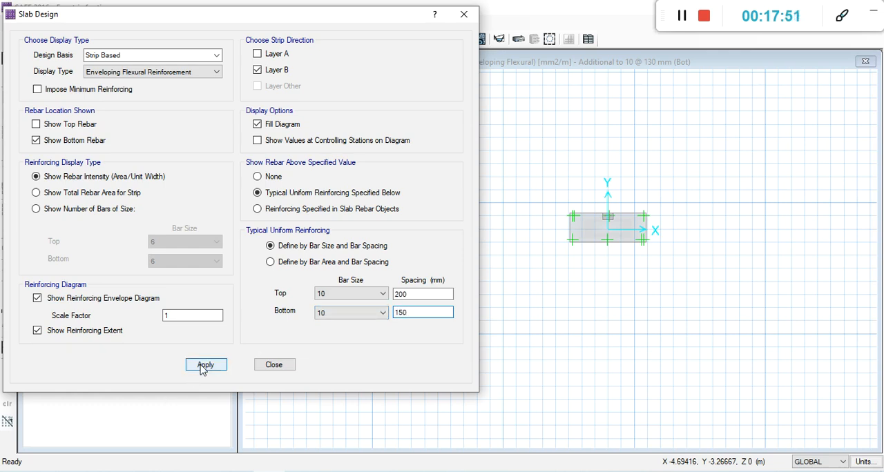
{"action": "double_click", "coordinate": [425, 312]}
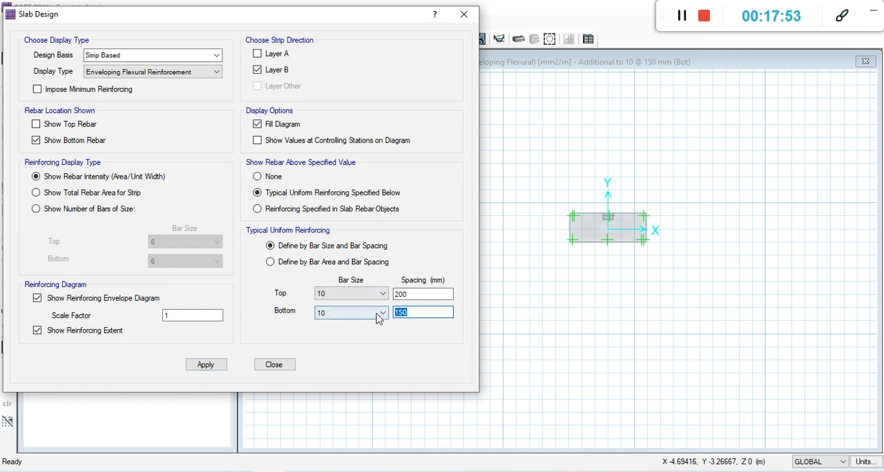
{"action": "type", "text": "16"}
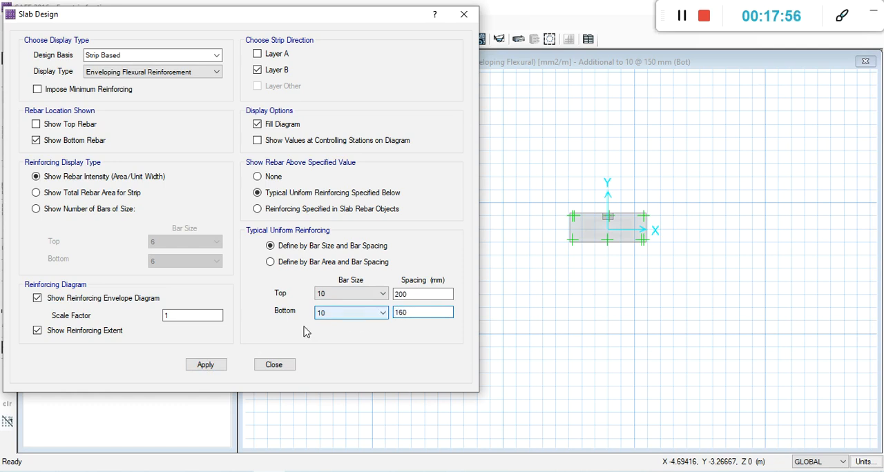
{"action": "left_click", "coordinate": [193, 367]}
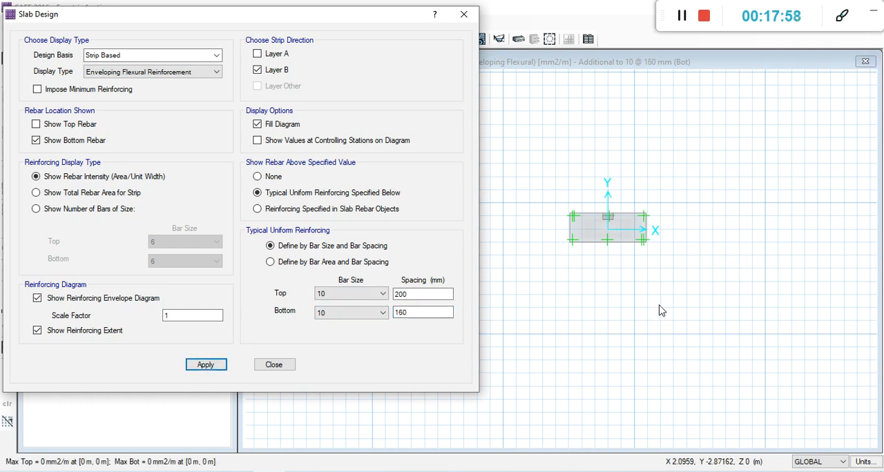
{"action": "scroll", "coordinate": [668, 248], "scroll_direction": "down", "scroll_amount": 1}
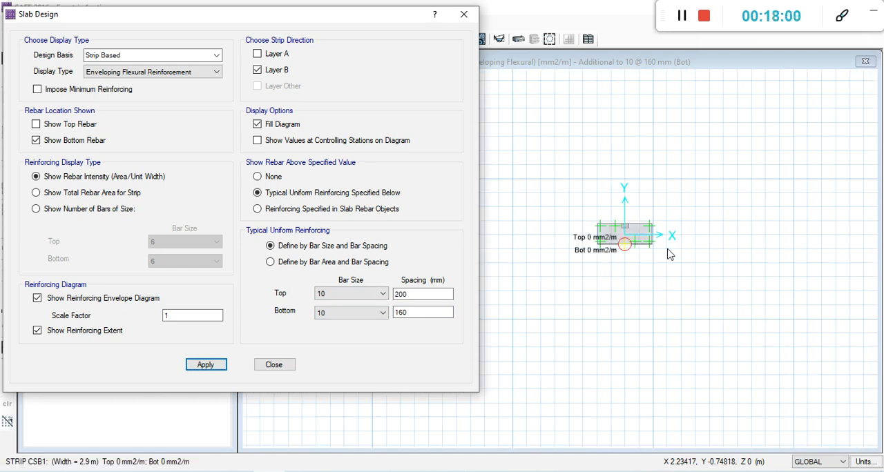
Try layer B bottom spacings of 180 mm and 250 mm in turn, applying each to the flexural reinforcement display.
{"action": "double_click", "coordinate": [419, 311]}
{"action": "type", "text": "18"}
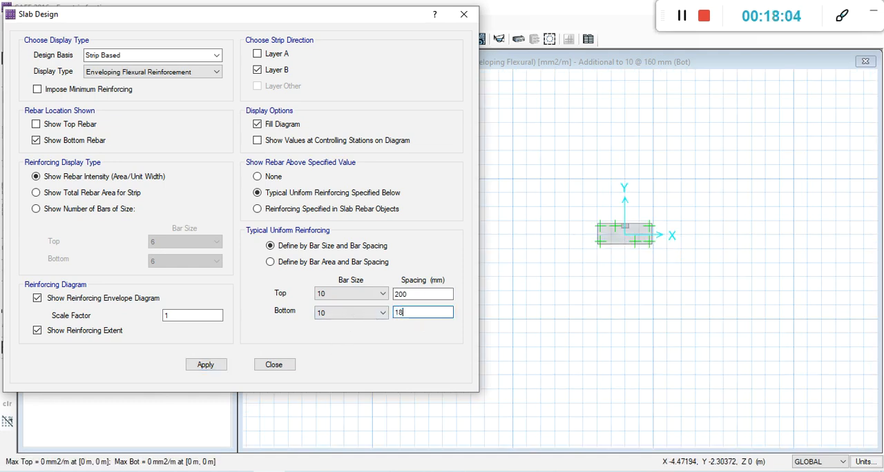
{"action": "left_click", "coordinate": [218, 369]}
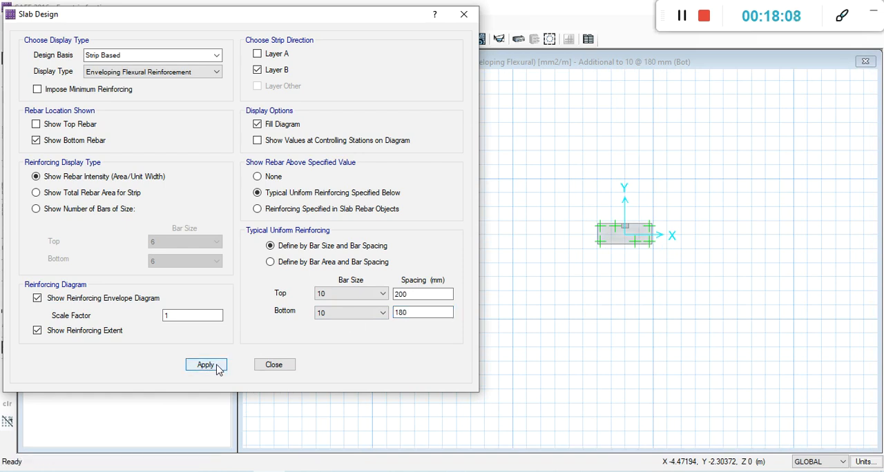
{"action": "double_click", "coordinate": [418, 312]}
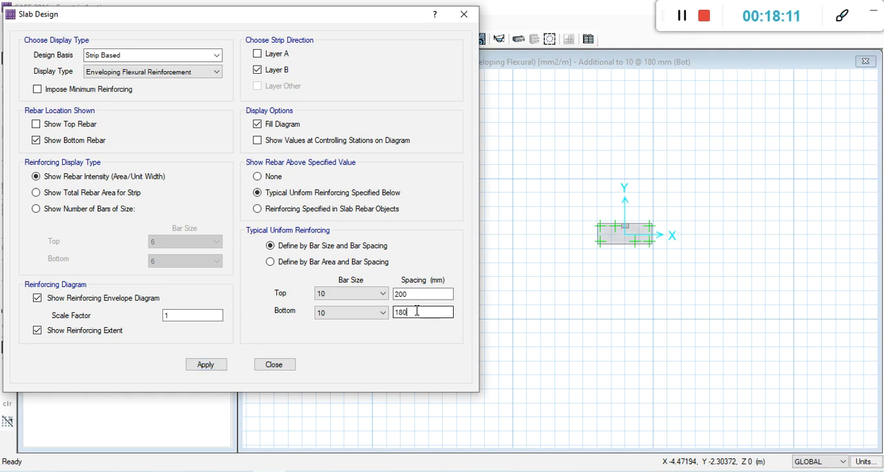
{"action": "type", "text": "250"}
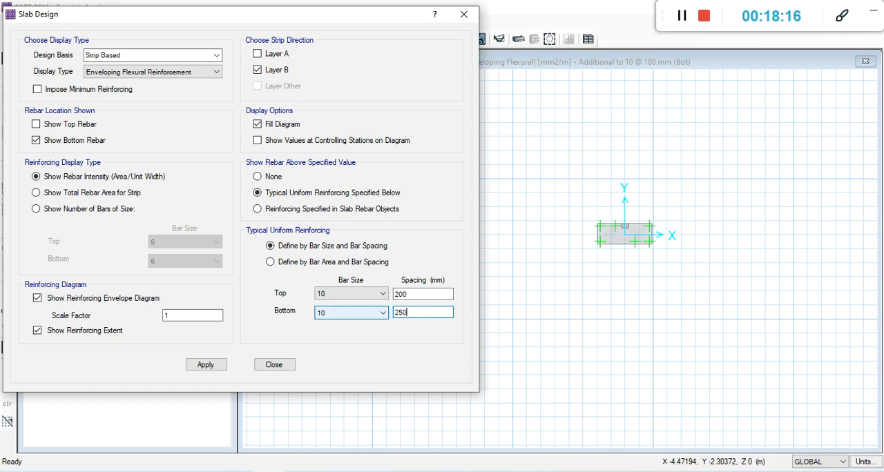
{"action": "left_click", "coordinate": [220, 366]}
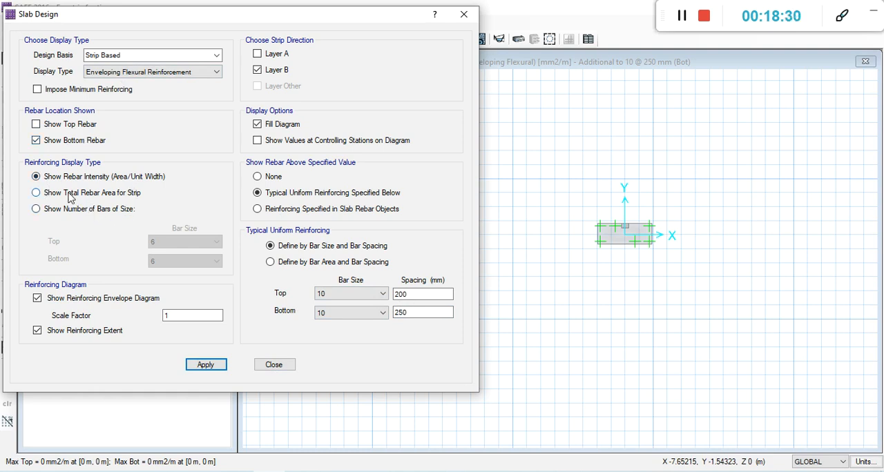
Try a bottom spacing of 300 mm for the size 10 bars in layer B and apply it.
{"action": "left_click", "coordinate": [420, 312]}
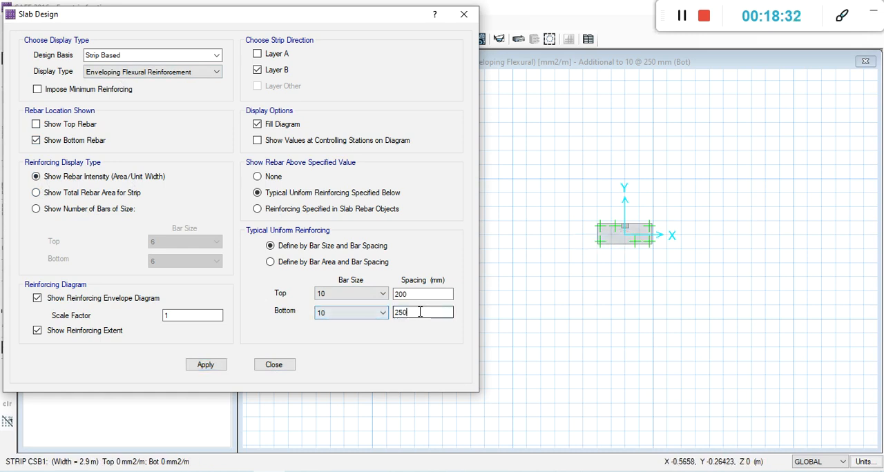
{"action": "left_click_drag", "start_coordinate": [420, 312], "coordinate": [369, 312]}
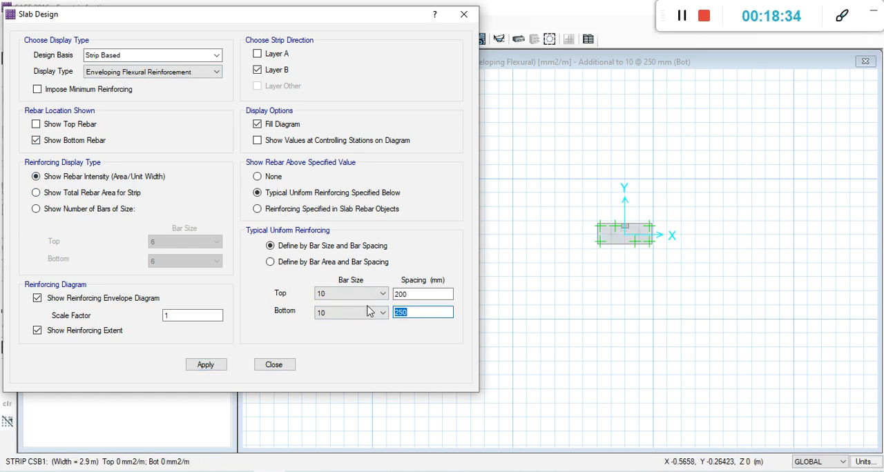
{"action": "type", "text": "300"}
{"action": "left_click", "coordinate": [205, 365]}
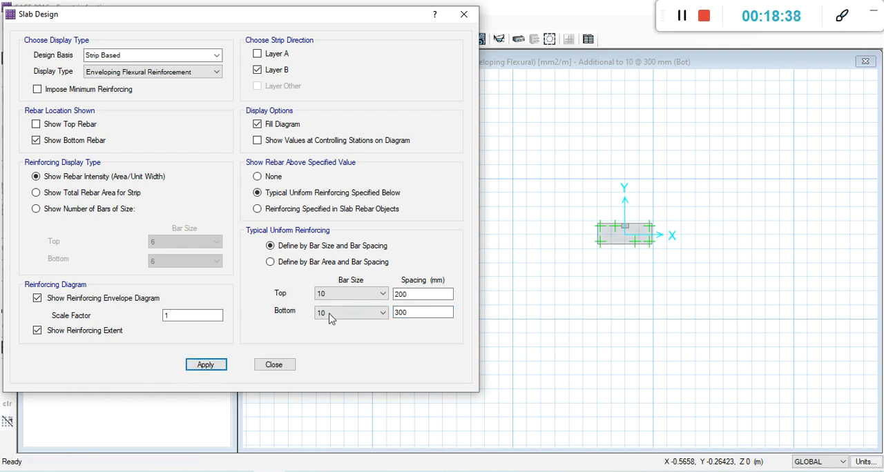
Set the typical bottom spacing of the size 10 bars to 500 mm and apply it to the layer B design.
{"action": "left_click_drag", "start_coordinate": [418, 312], "coordinate": [360, 319]}
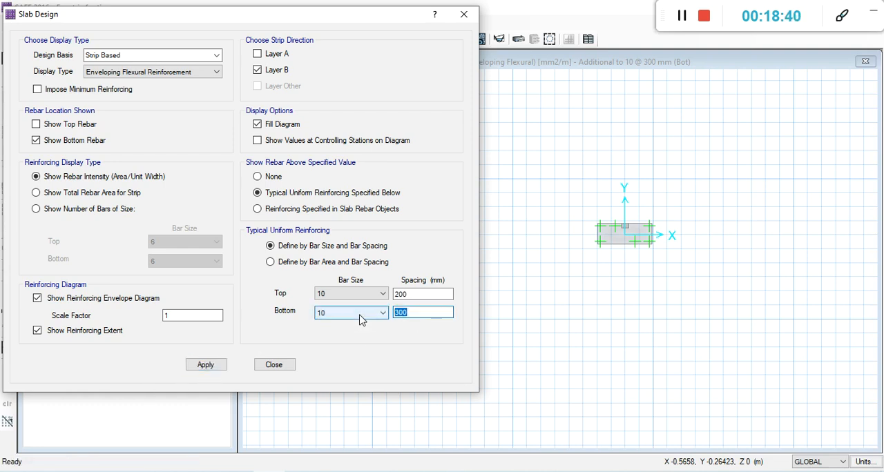
{"action": "type", "text": "500"}
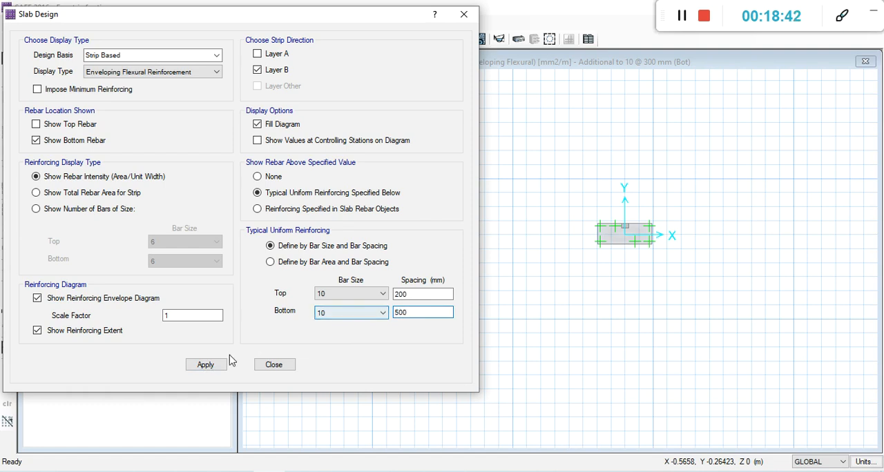
{"action": "left_click", "coordinate": [218, 366]}
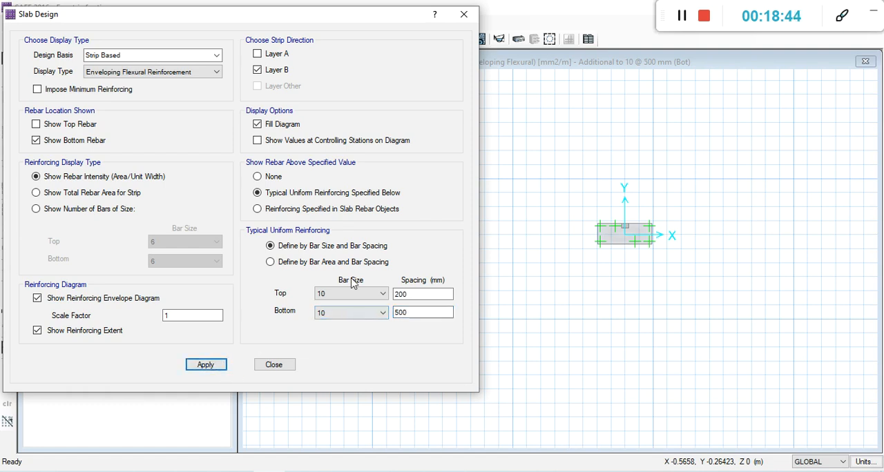
Show both top and bottom rebar for layer B above the typical uniform reinforcing and apply the display.
{"action": "left_click_drag", "start_coordinate": [315, 18], "coordinate": [353, 47]}
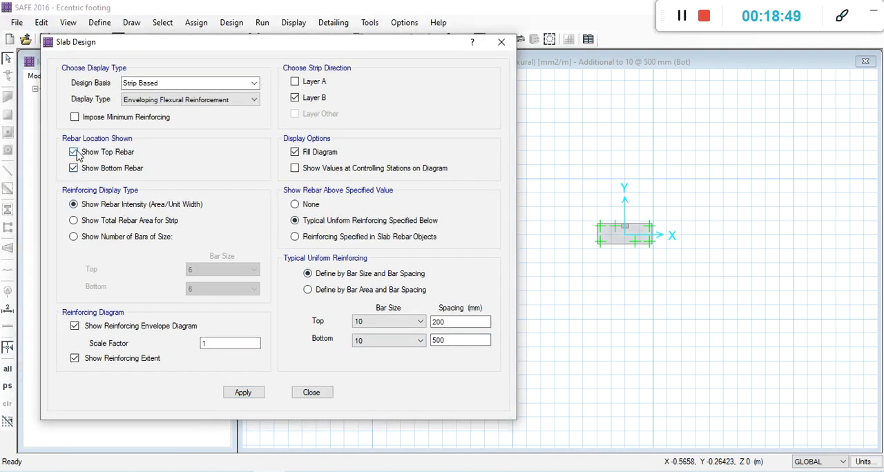
{"action": "left_click", "coordinate": [74, 152]}
{"action": "left_click", "coordinate": [74, 168]}
{"action": "left_click", "coordinate": [74, 152]}
{"action": "left_click", "coordinate": [73, 169]}
{"action": "left_click", "coordinate": [295, 98]}
{"action": "left_click", "coordinate": [295, 205]}
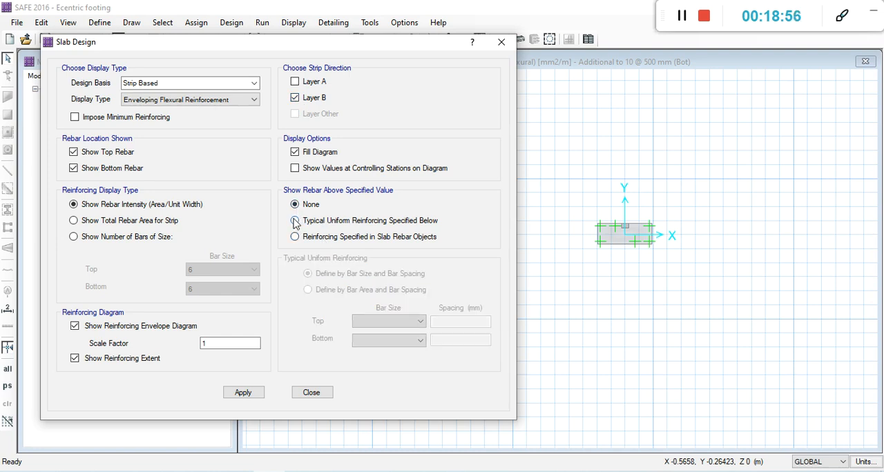
{"action": "left_click", "coordinate": [296, 220]}
{"action": "left_click", "coordinate": [241, 393]}
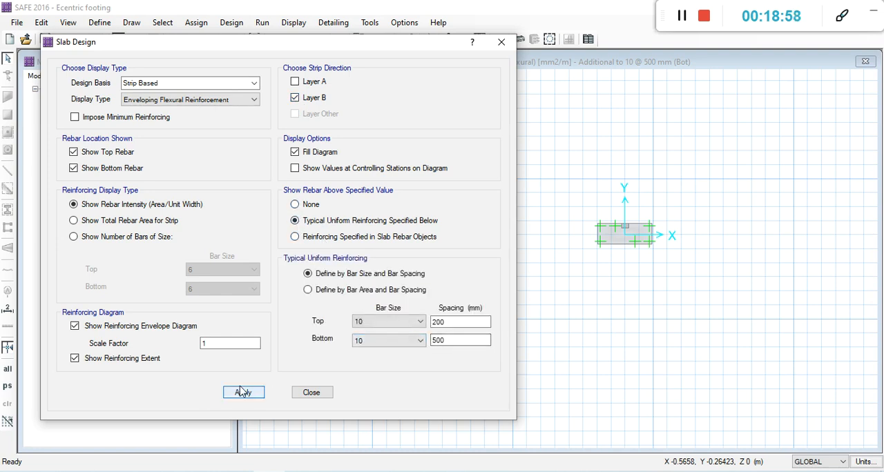
{"action": "left_click", "coordinate": [240, 397]}
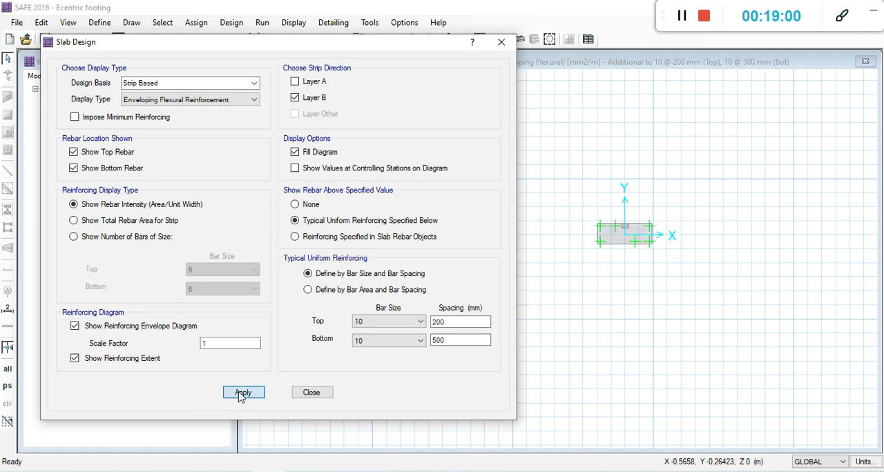
Try a bottom spacing of 600 mm for the size 10 bars in layer B and apply it.
{"action": "left_click", "coordinate": [447, 340]}
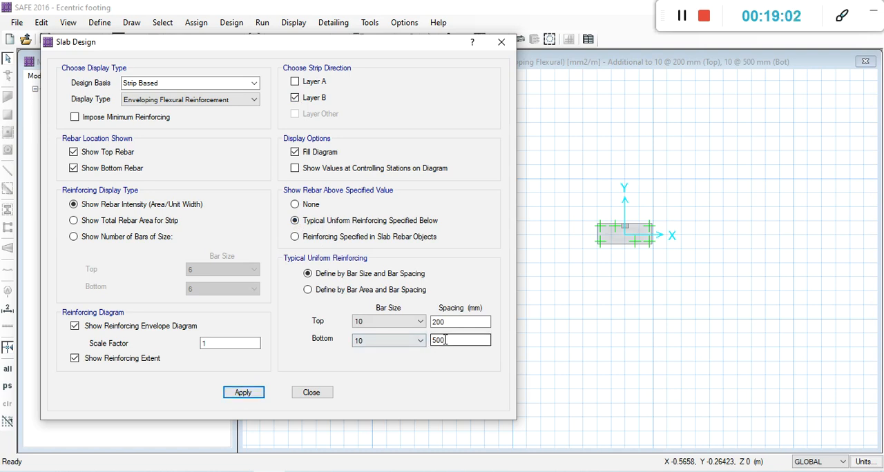
{"action": "double_click", "coordinate": [446, 340]}
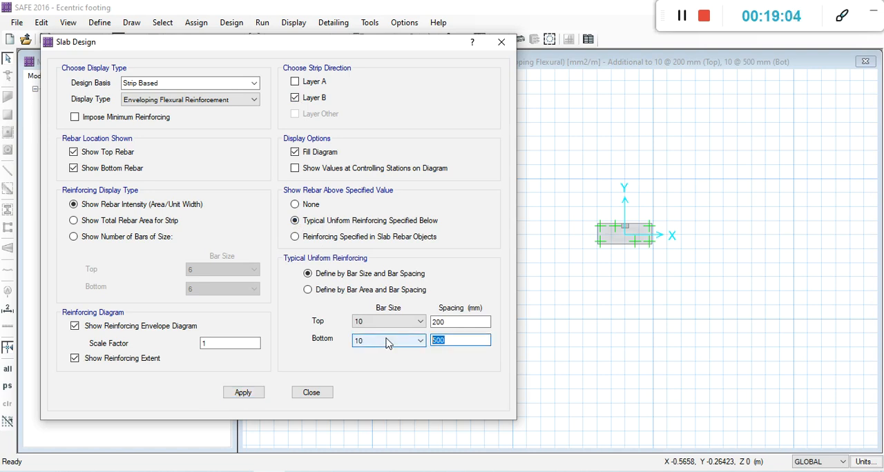
{"action": "type", "text": "6"}
{"action": "left_click", "coordinate": [244, 394]}
Try a 1000 mm bottom bar spacing for layer B, apply it and check the additional reinforcement required along the strip.
{"action": "left_click", "coordinate": [444, 341]}
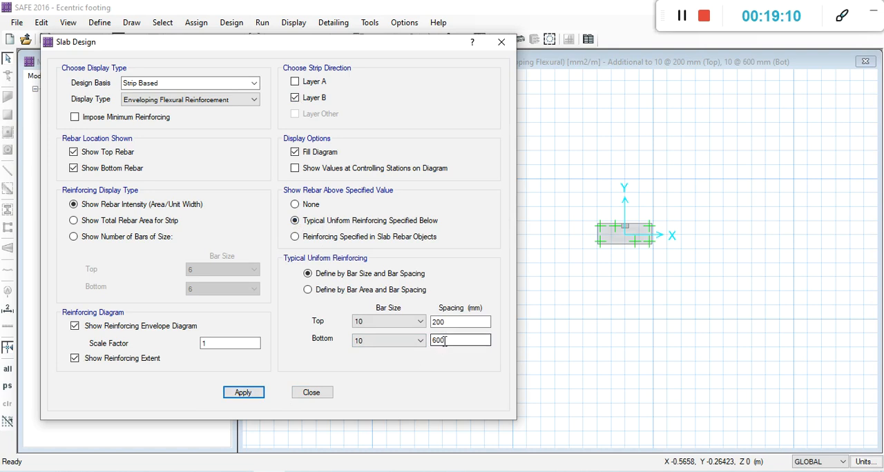
{"action": "double_click", "coordinate": [444, 341]}
{"action": "type", "text": "1000"}
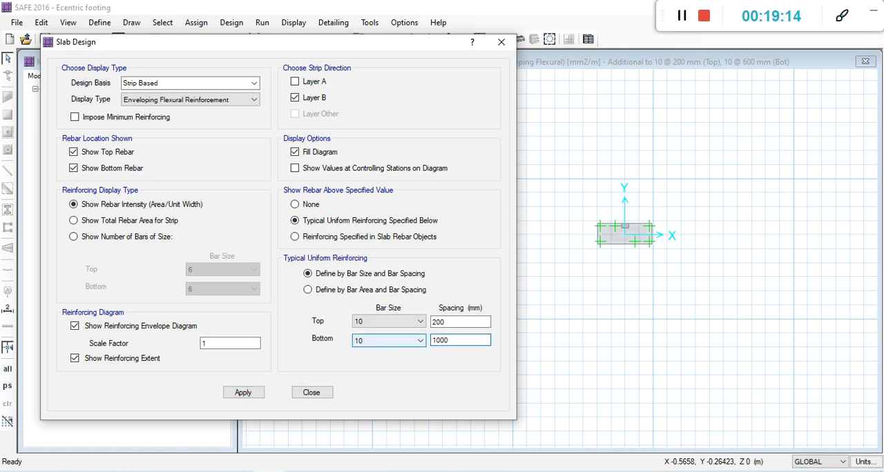
{"action": "left_click", "coordinate": [253, 397]}
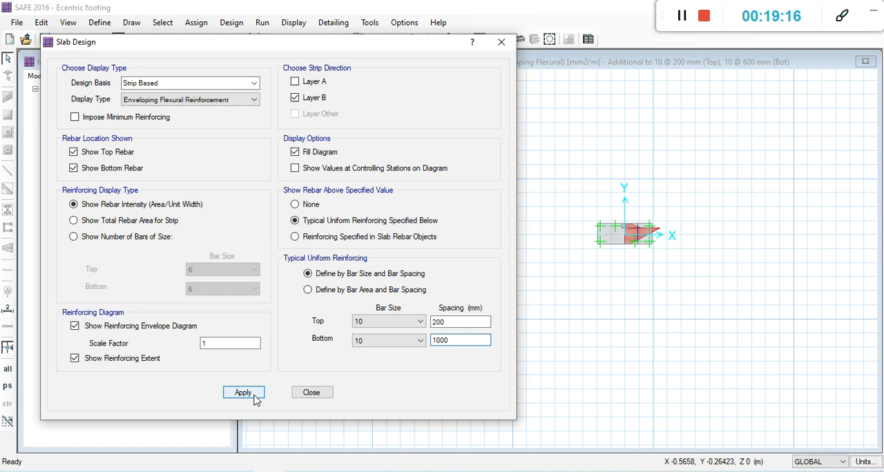
{"action": "mouse_move", "coordinate": [642, 237]}
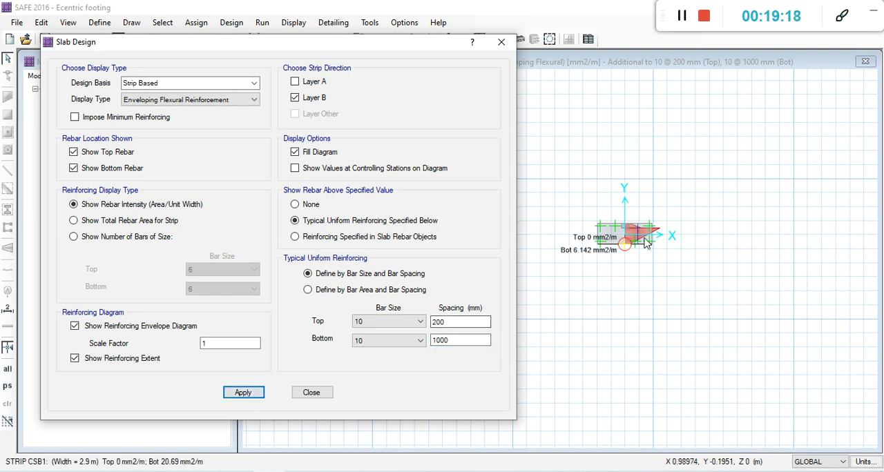
Set the bottom spacing of the size 10 bars to 200 mm, apply it to layer B and close the slab design settings.
{"action": "double_click", "coordinate": [442, 340]}
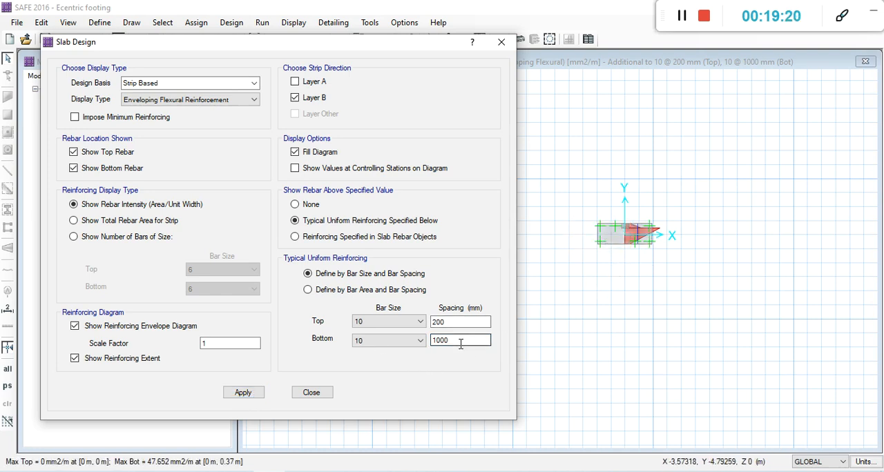
{"action": "type", "text": "2"}
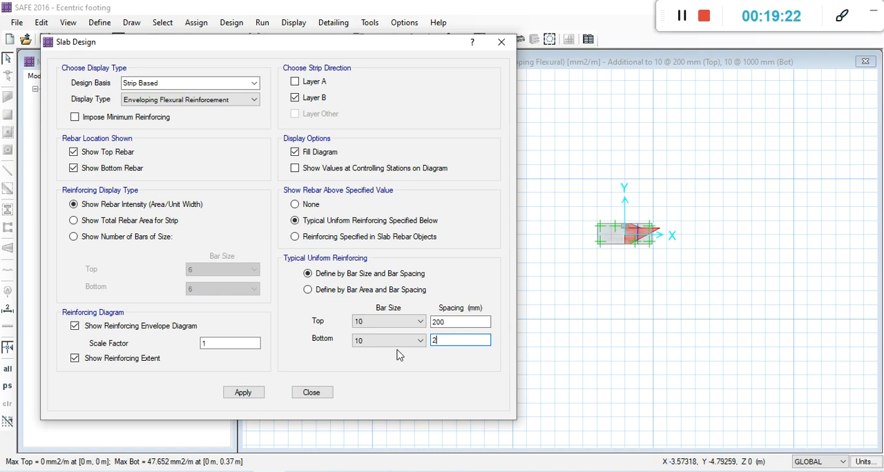
{"action": "left_click", "coordinate": [242, 392]}
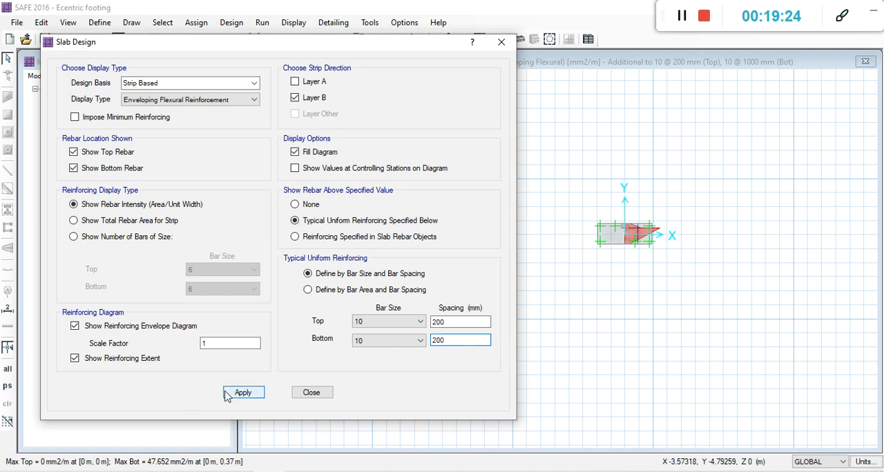
{"action": "left_click", "coordinate": [454, 341]}
{"action": "double_click", "coordinate": [454, 340]}
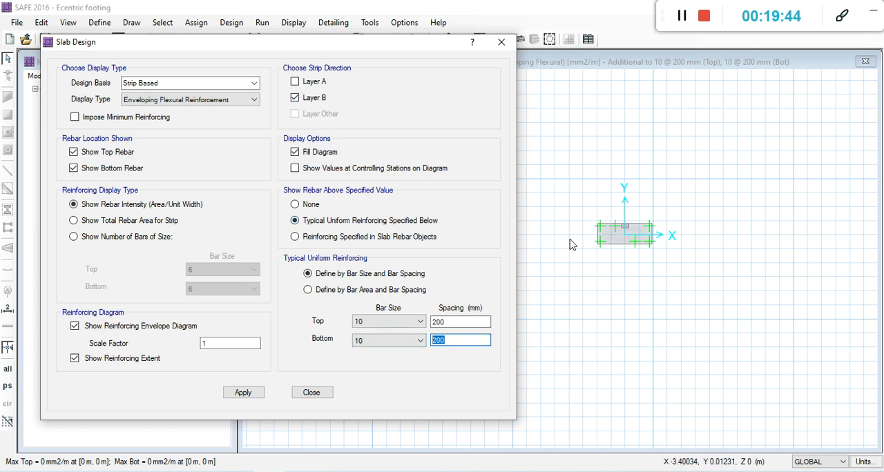
{"action": "scroll", "coordinate": [624, 228], "scroll_direction": "up", "scroll_amount": 3}
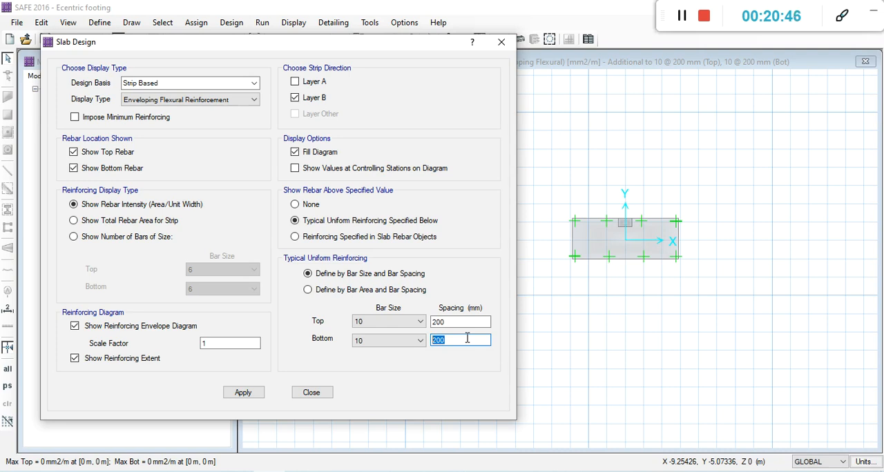
{"action": "mouse_move", "coordinate": [643, 260]}
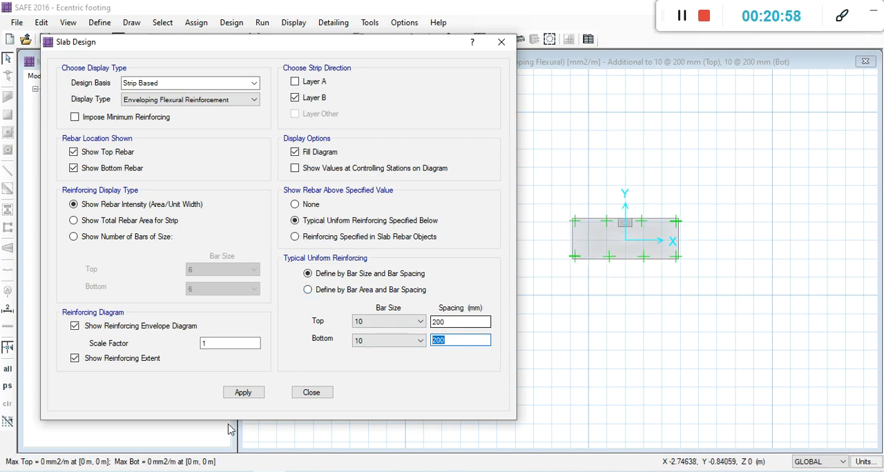
{"action": "left_click", "coordinate": [238, 394]}
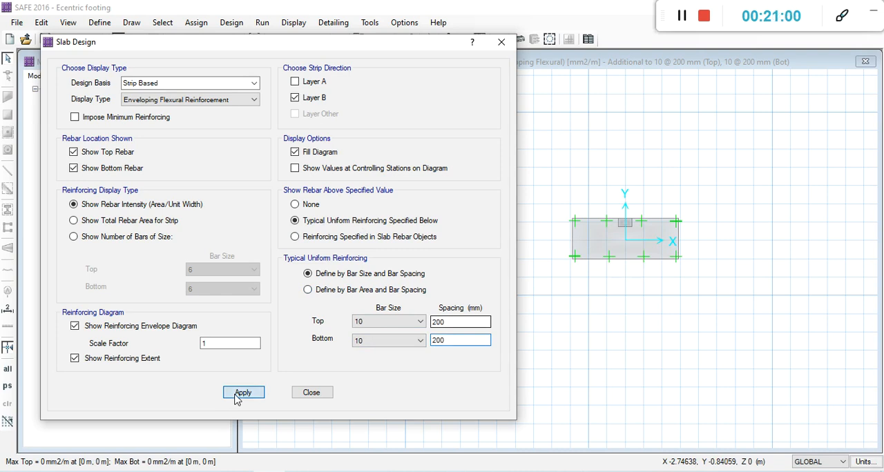
{"action": "left_click", "coordinate": [310, 393]}
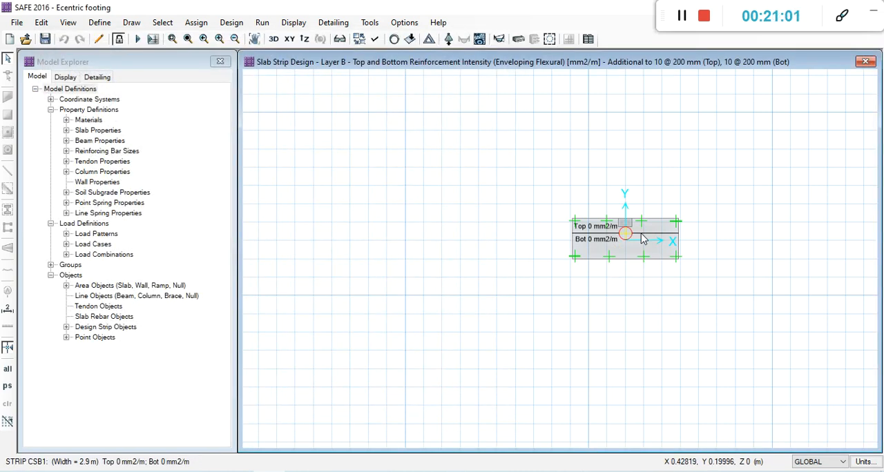
Examine the additional top and bottom reinforcement intensity of layer B at several sections across the footing.
{"action": "scroll", "coordinate": [660, 228], "scroll_direction": "up", "scroll_amount": 3}
{"action": "mouse_move", "coordinate": [580, 308]}
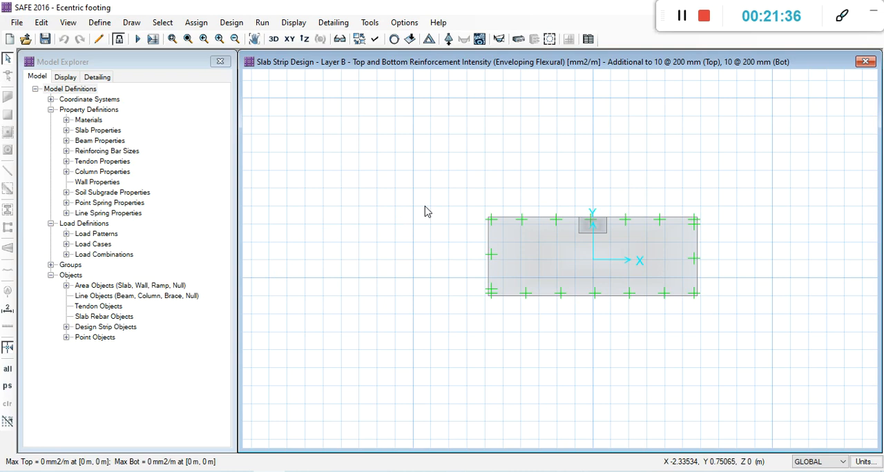
{"action": "mouse_move", "coordinate": [590, 216]}
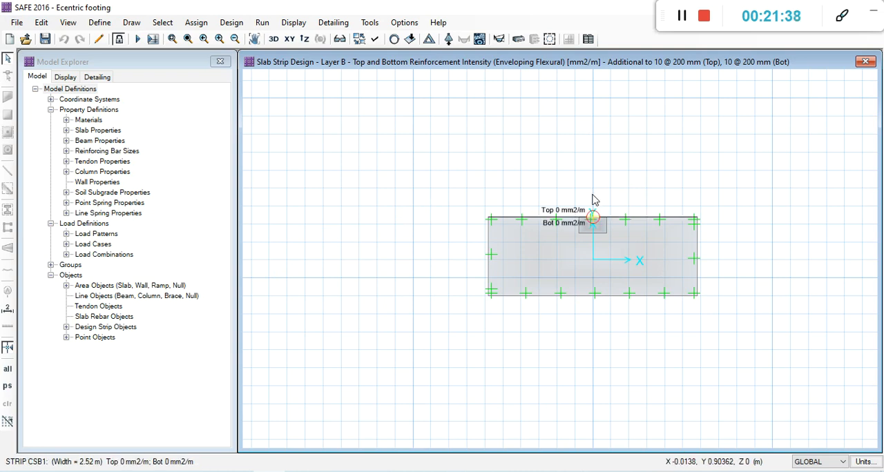
{"action": "scroll", "coordinate": [535, 237], "scroll_direction": "up", "scroll_amount": 2}
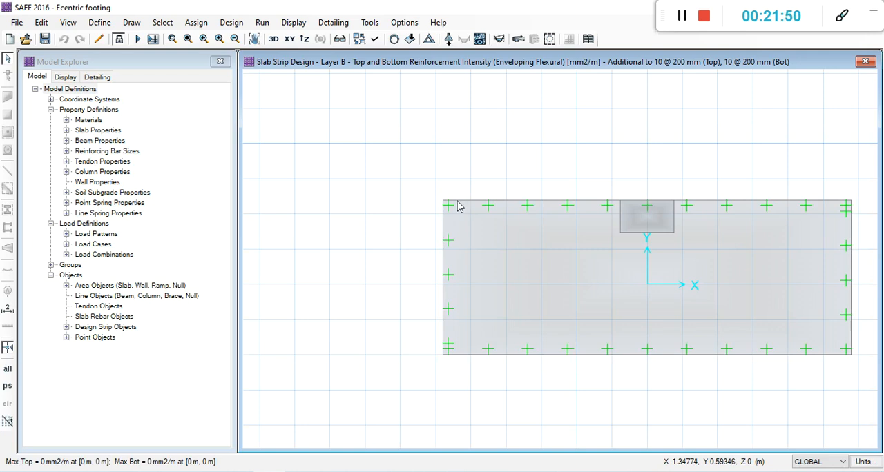
{"action": "scroll", "coordinate": [452, 242], "scroll_direction": "down", "scroll_amount": 1}
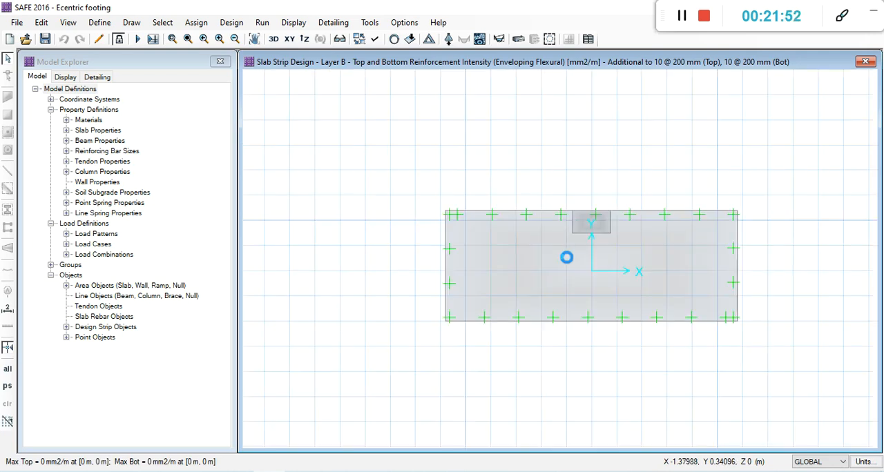
{"action": "mouse_move", "coordinate": [568, 265]}
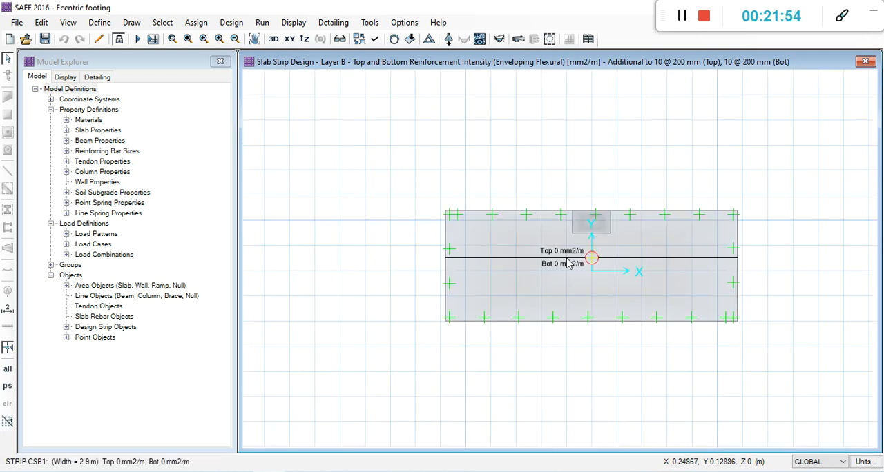